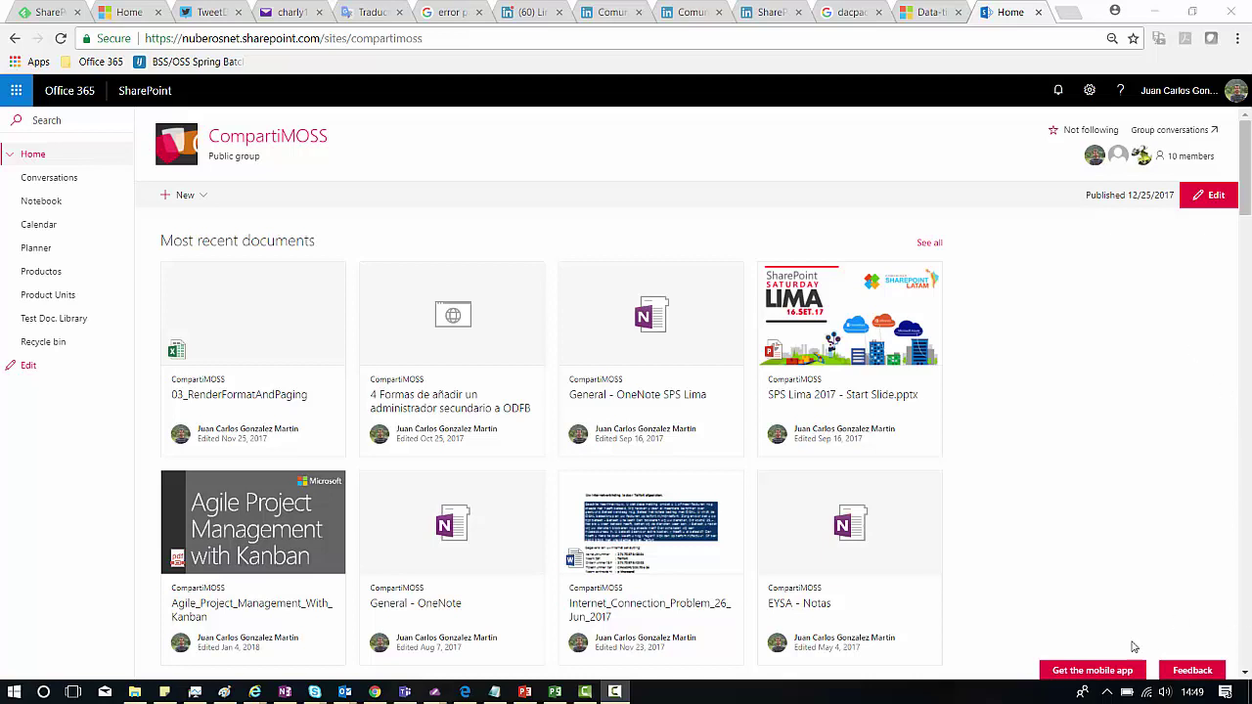
Add a new page to the CompartiMOSS site titled "Mejoras en WebParts de Listas y Bibliotecas".
{"action": "left_click", "coordinate": [1089, 90]}
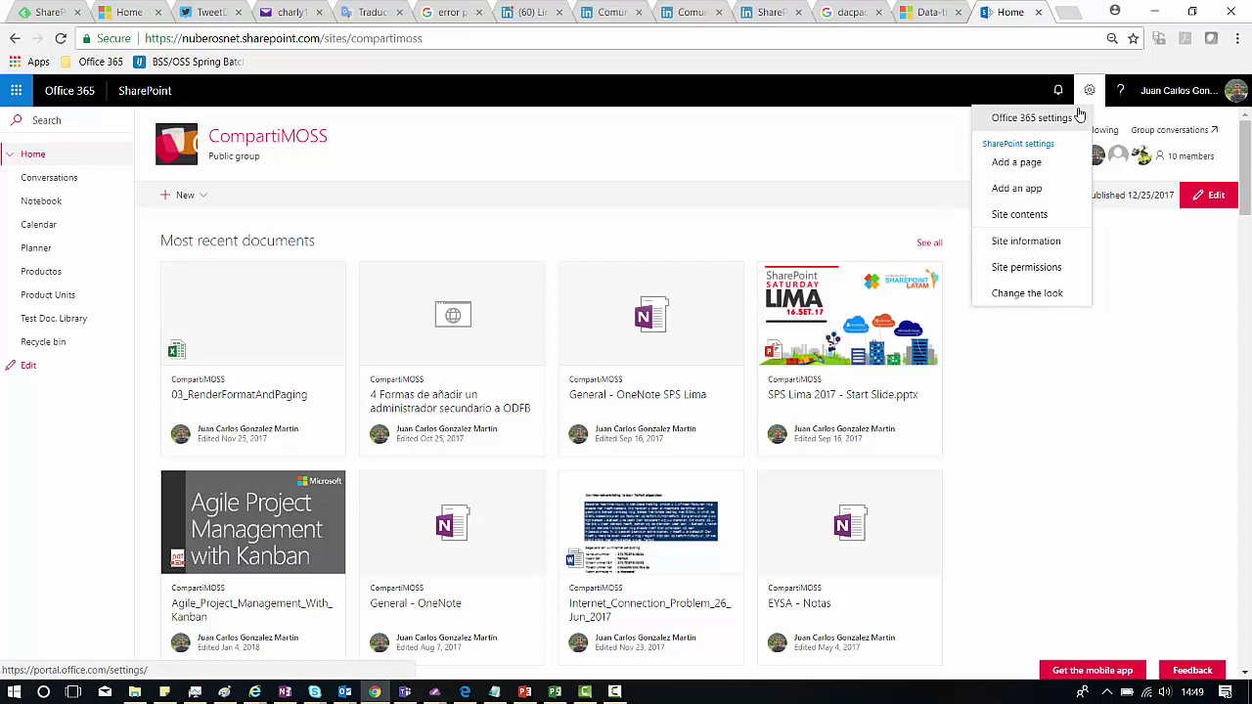
{"action": "left_click", "coordinate": [1024, 165]}
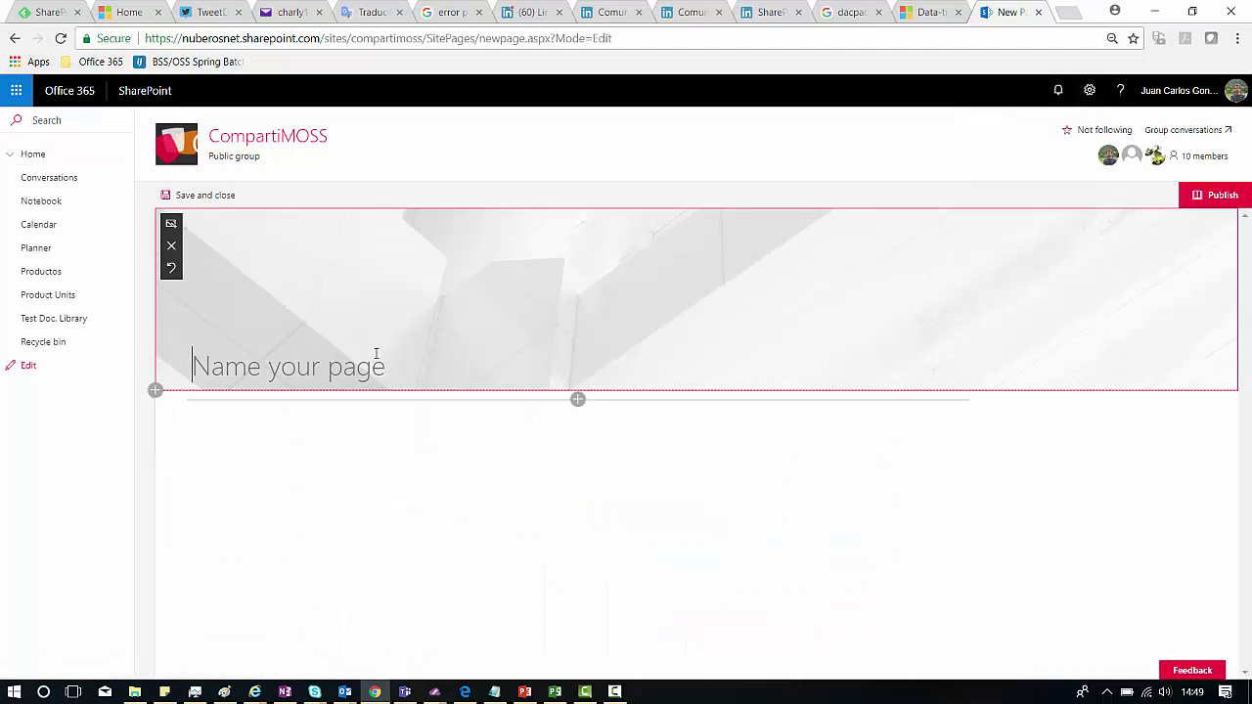
{"action": "type", "text": "Mejoras en We"}
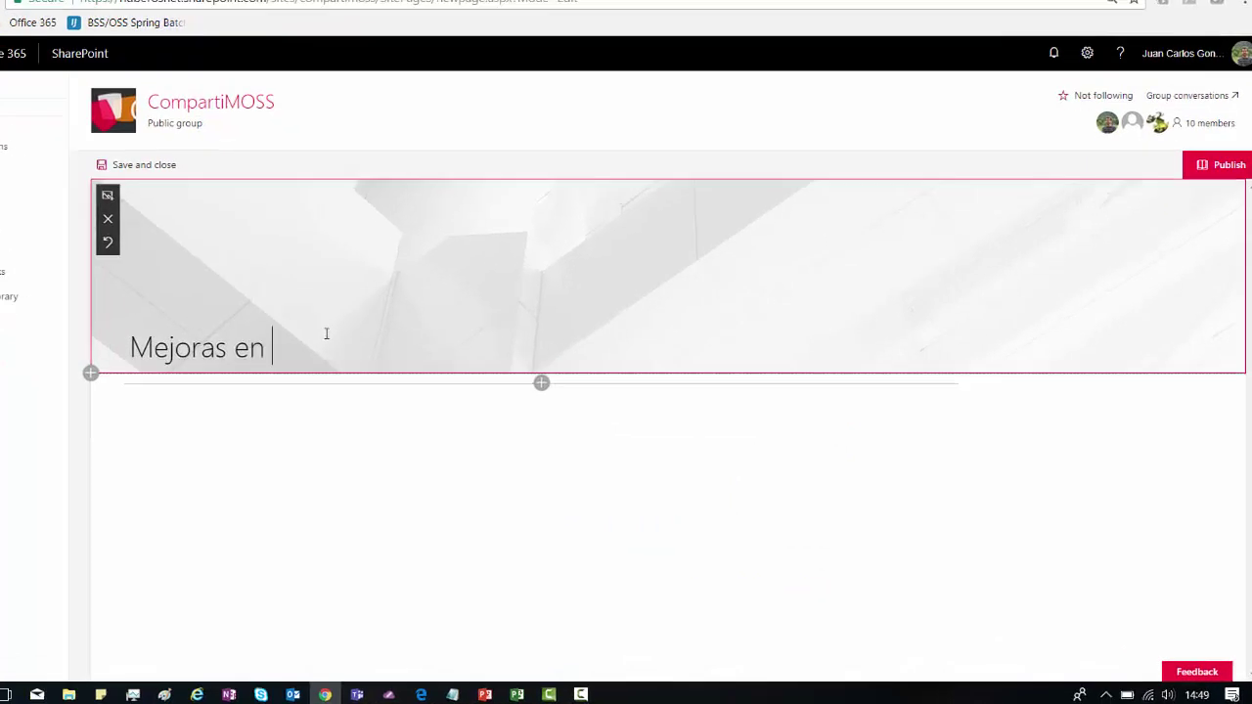
{"action": "type", "text": "bParts "}
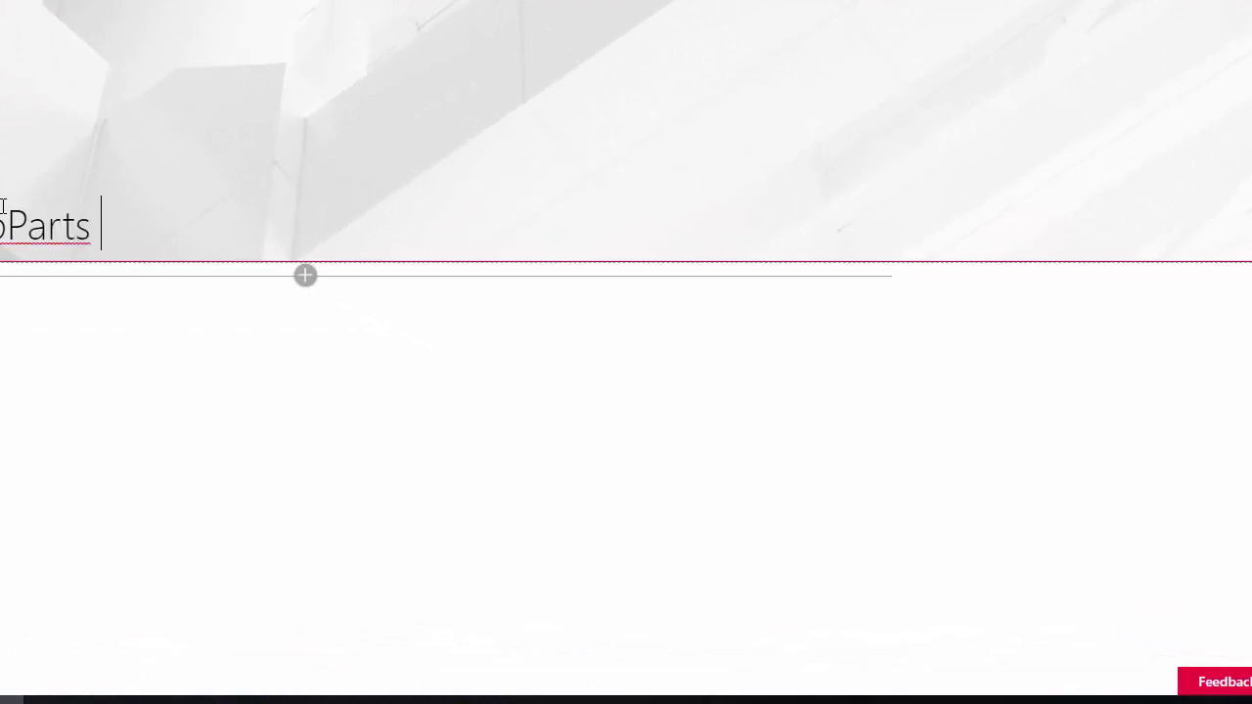
{"action": "type", "text": "de Listas y"}
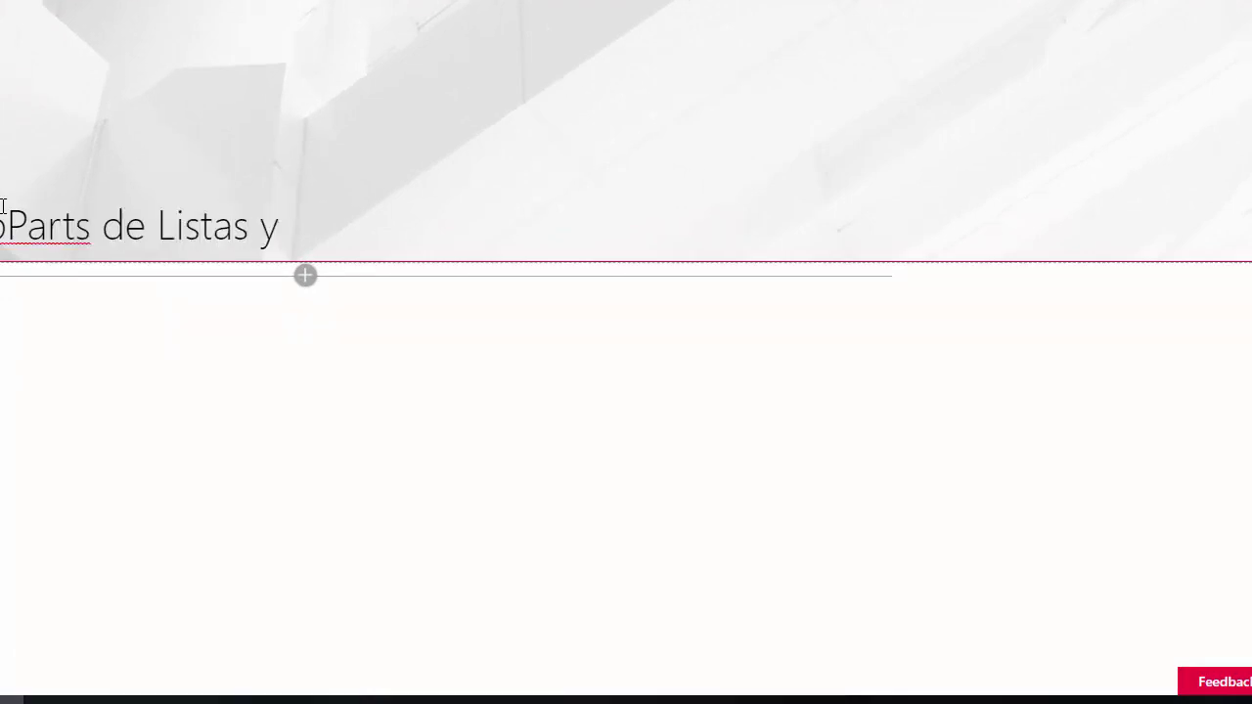
{"action": "type", "text": " Bibliotecas"}
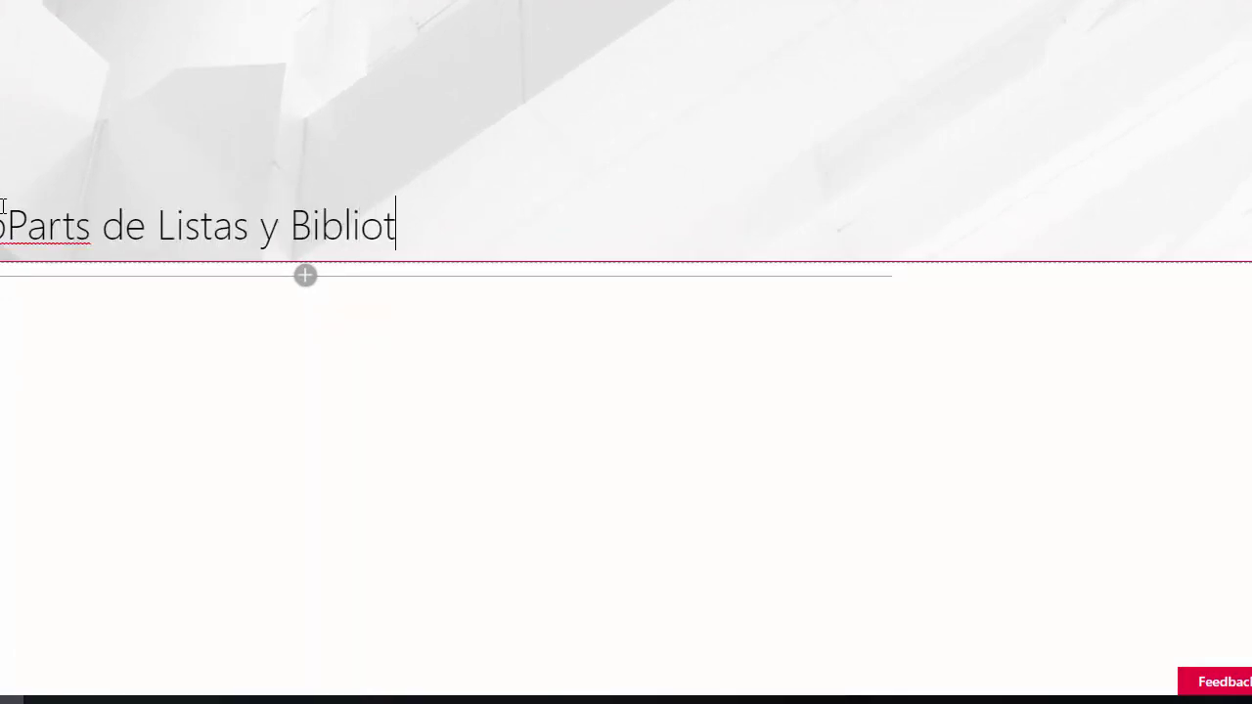
Insert a Document library web part below the page title and have it show the Documents library.
{"action": "left_click", "coordinate": [305, 277]}
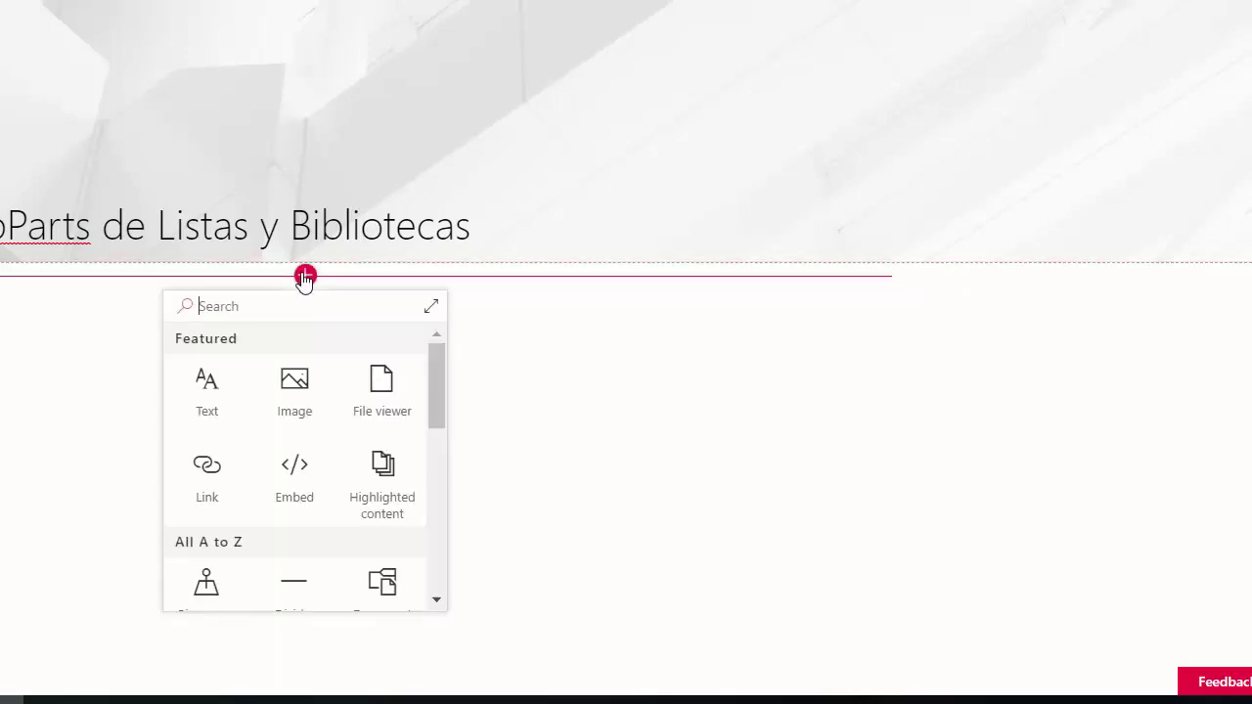
{"action": "scroll", "coordinate": [384, 391], "scroll_direction": "down", "scroll_amount": 1}
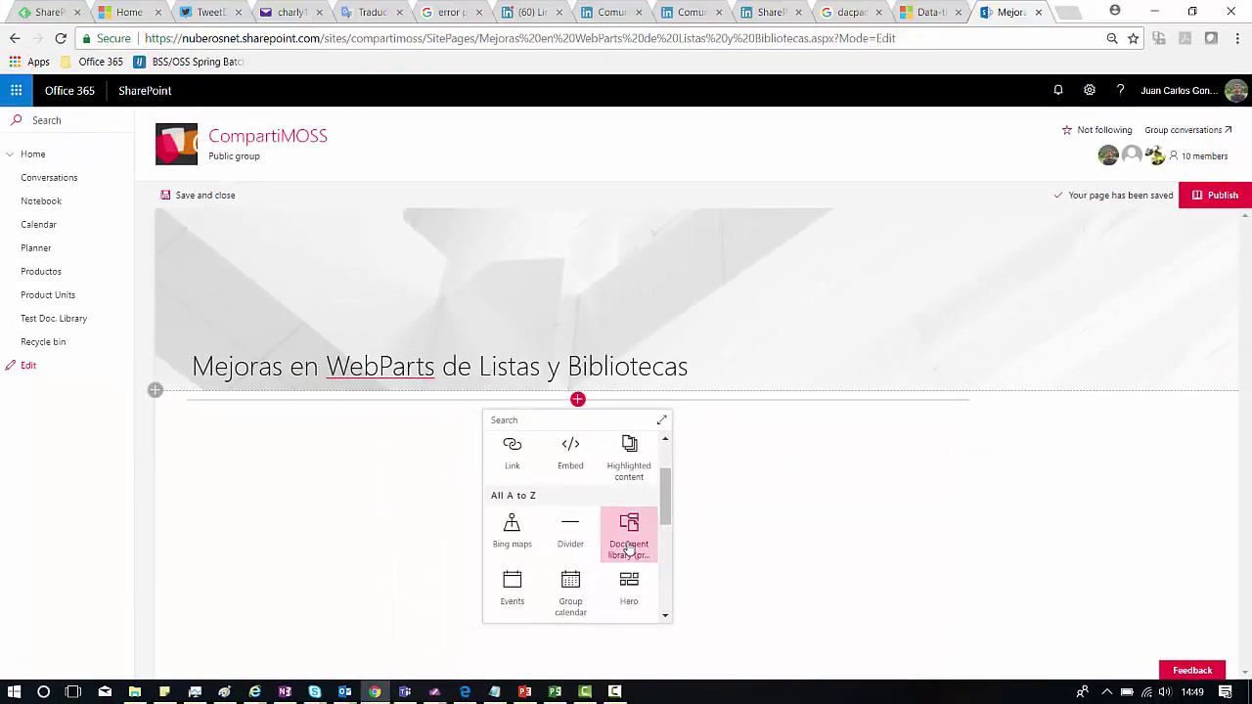
{"action": "left_click", "coordinate": [509, 531]}
{"action": "scroll", "coordinate": [364, 519], "scroll_direction": "down", "scroll_amount": 1}
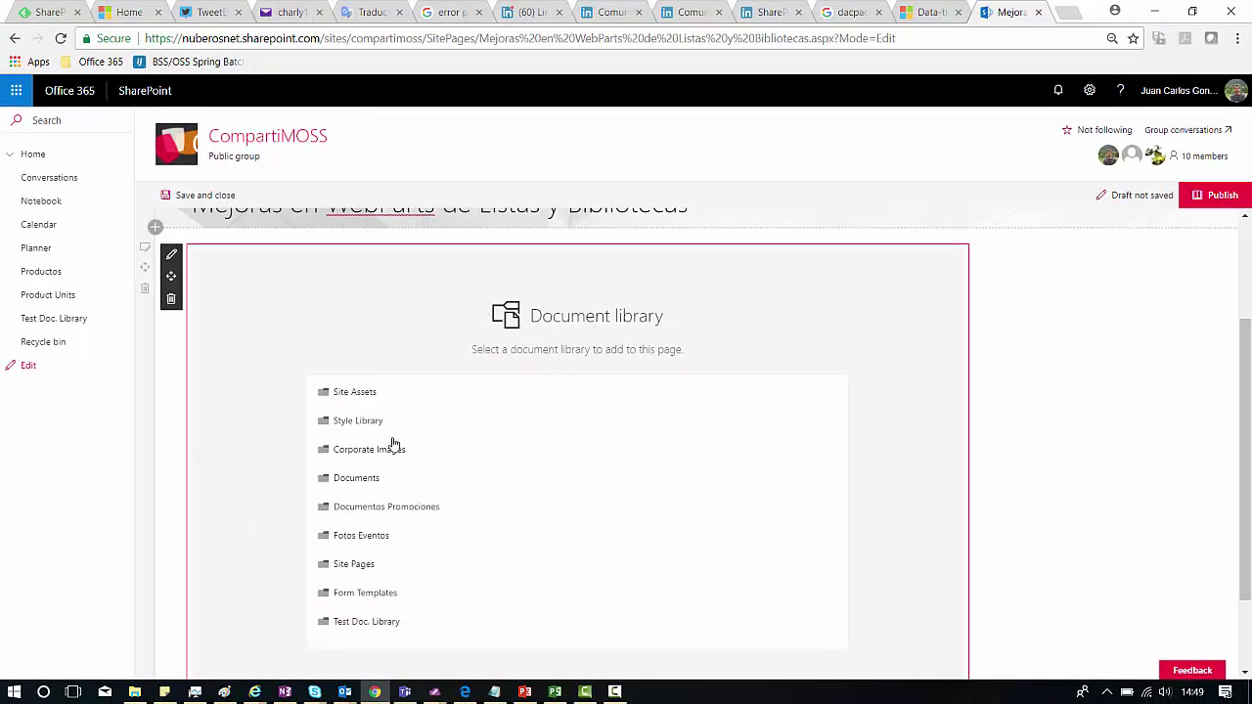
{"action": "left_click", "coordinate": [353, 478]}
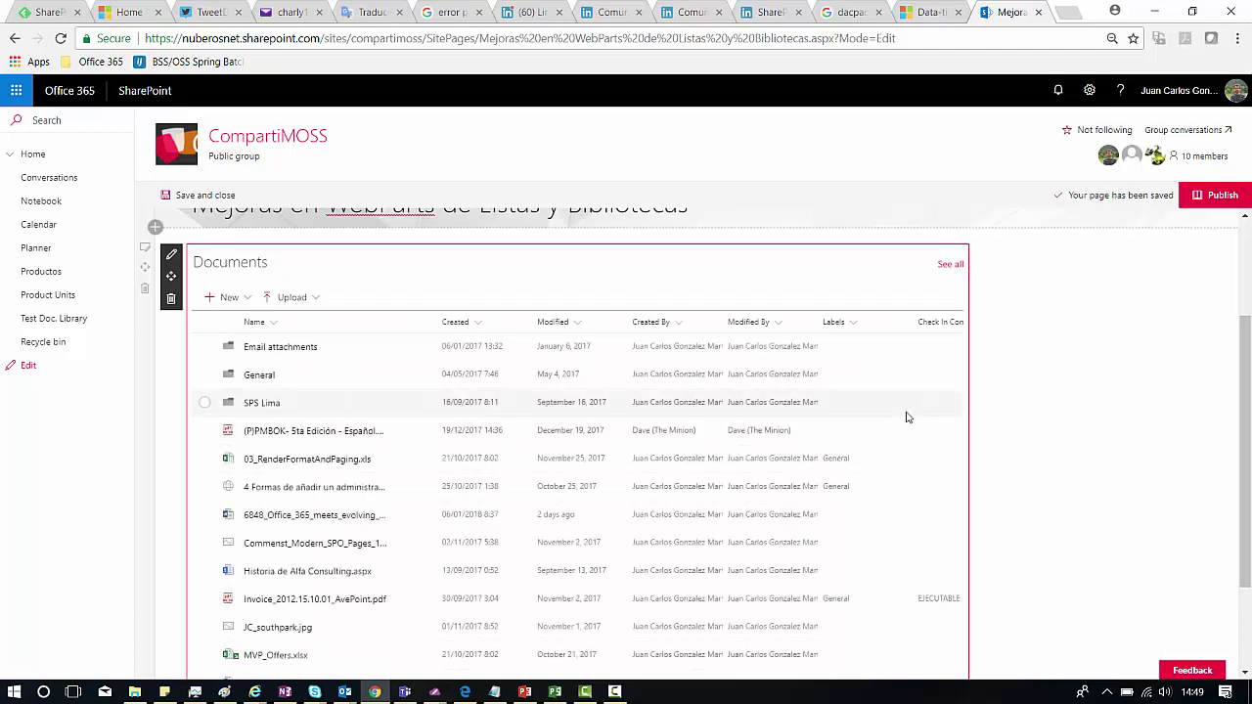
Insert a List web part below the Documents web part and have it show the Product Units list.
{"action": "scroll", "coordinate": [685, 489], "scroll_direction": "down", "scroll_amount": 2}
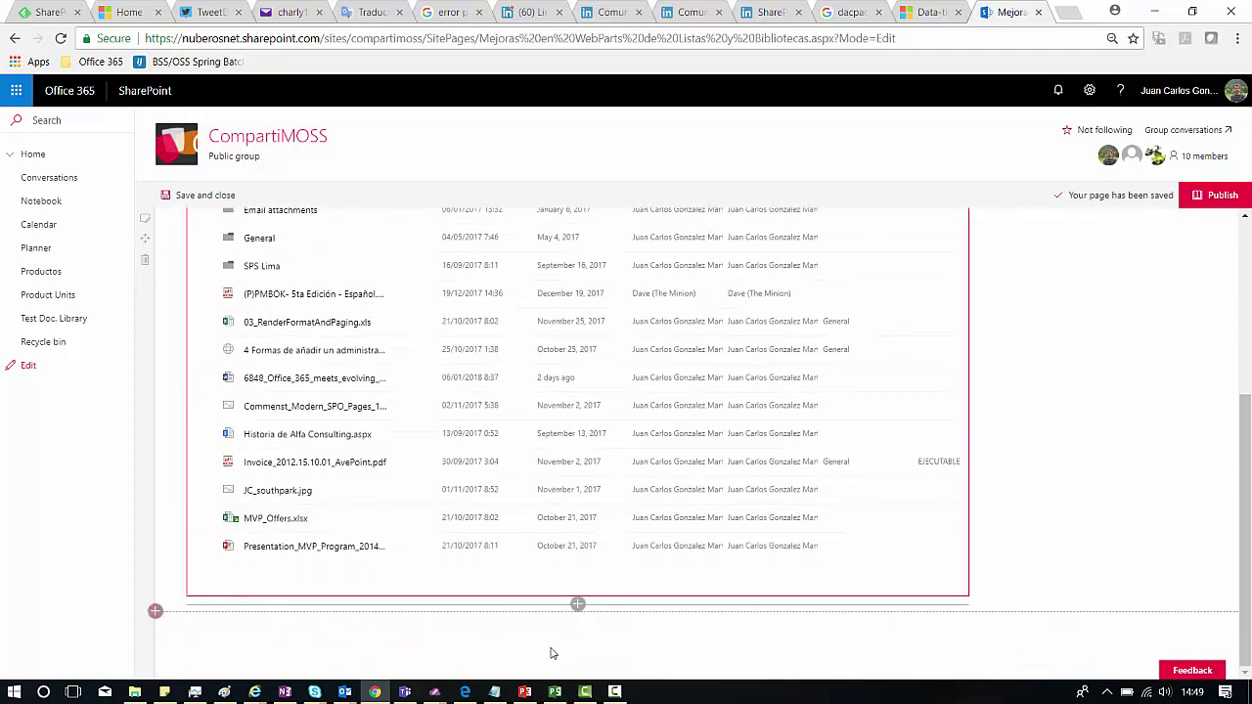
{"action": "left_click", "coordinate": [577, 604]}
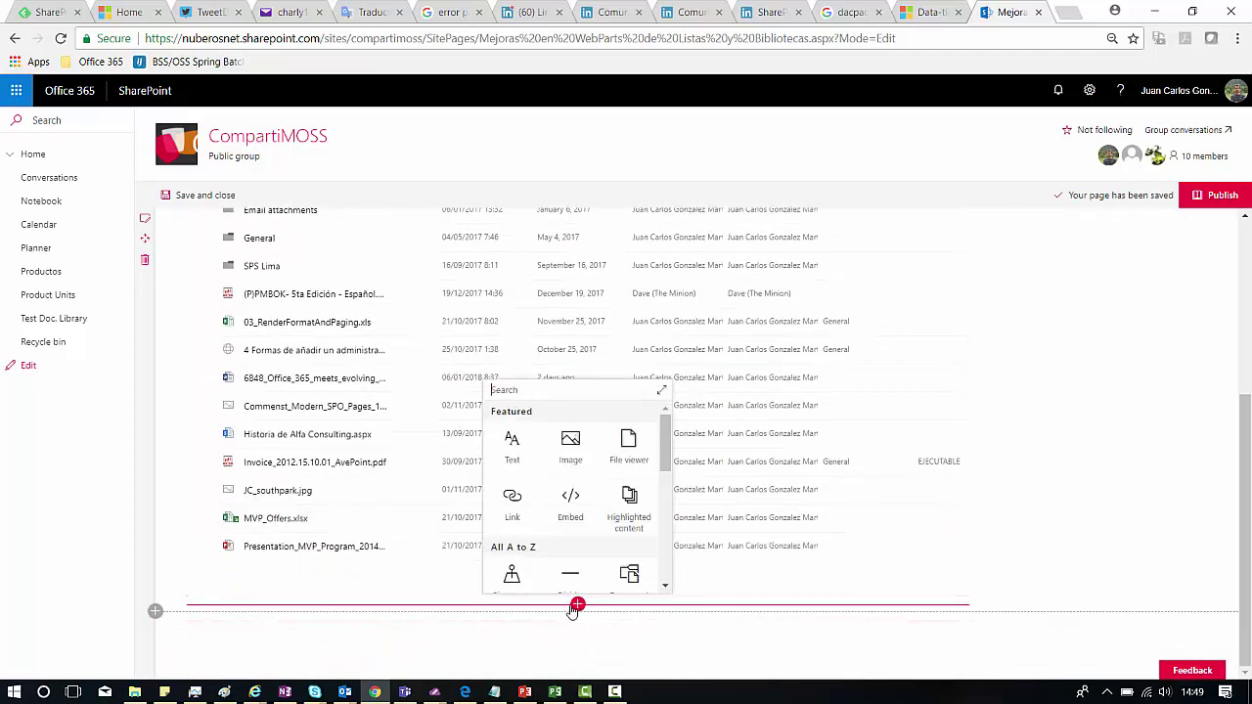
{"action": "left_click_drag", "start_coordinate": [665, 448], "coordinate": [661, 504]}
{"action": "left_click", "coordinate": [572, 533]}
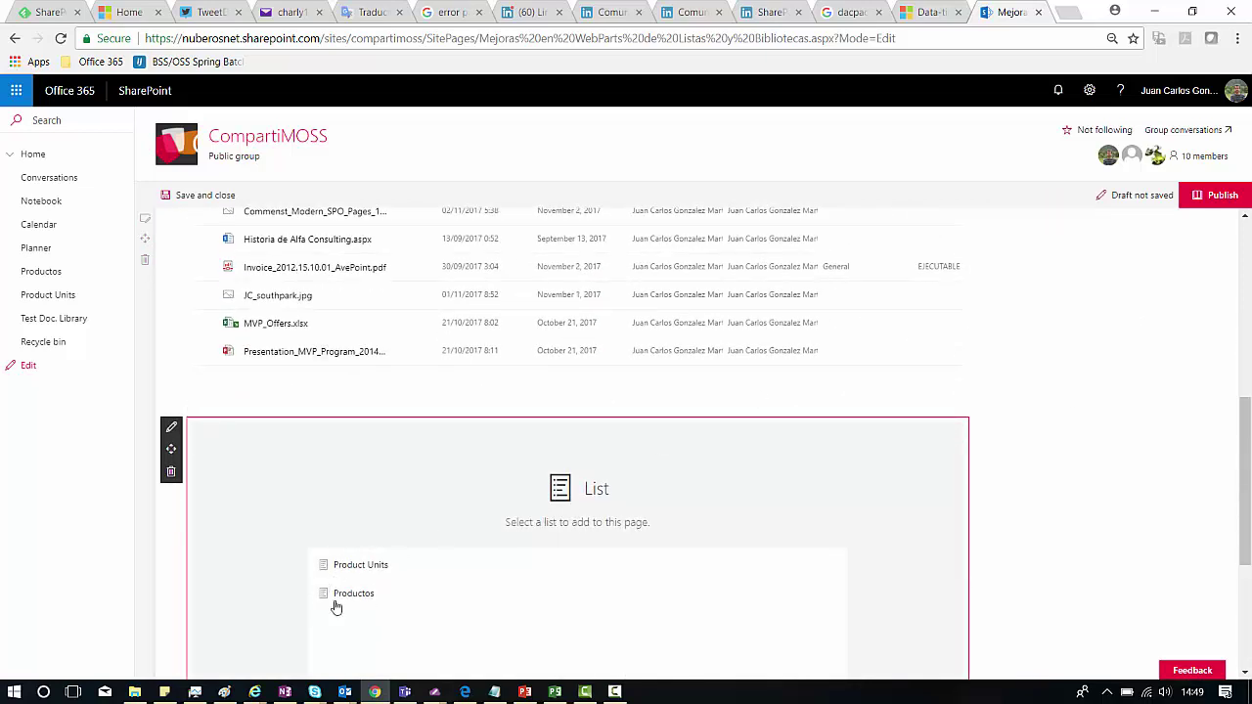
{"action": "left_click", "coordinate": [372, 568]}
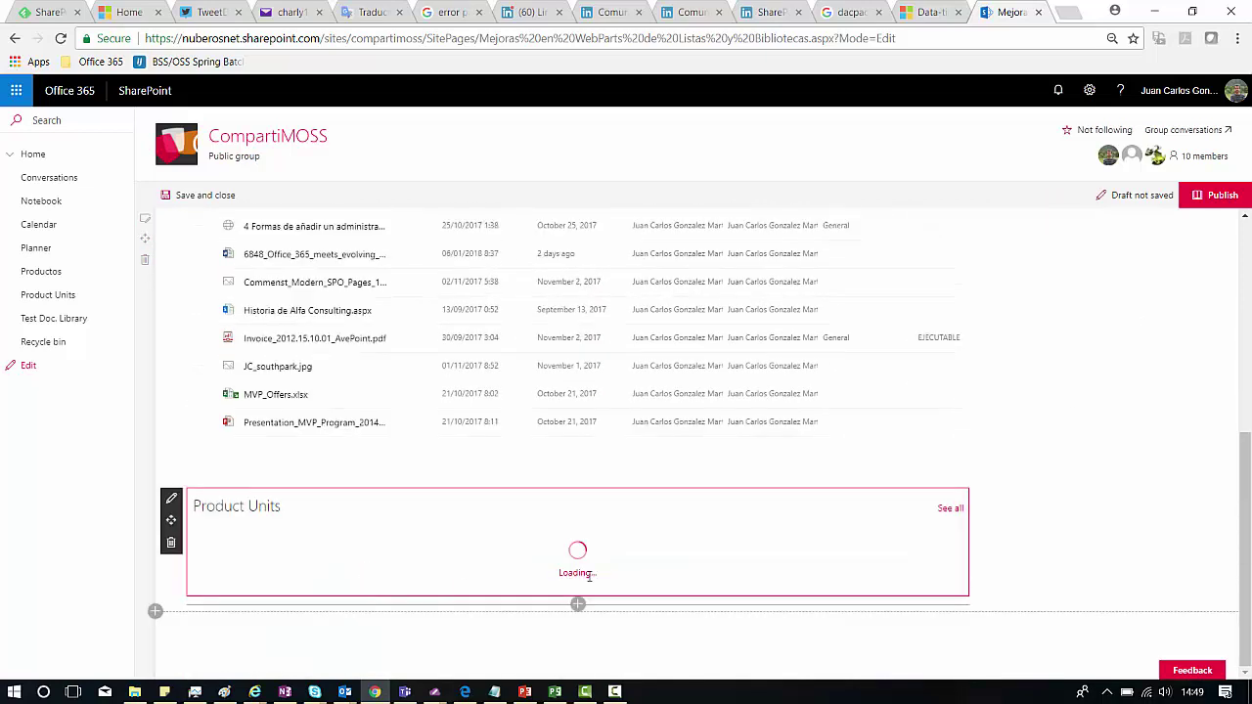
Publish the page and dismiss the suggestions for helping others find it.
{"action": "left_click", "coordinate": [1222, 195]}
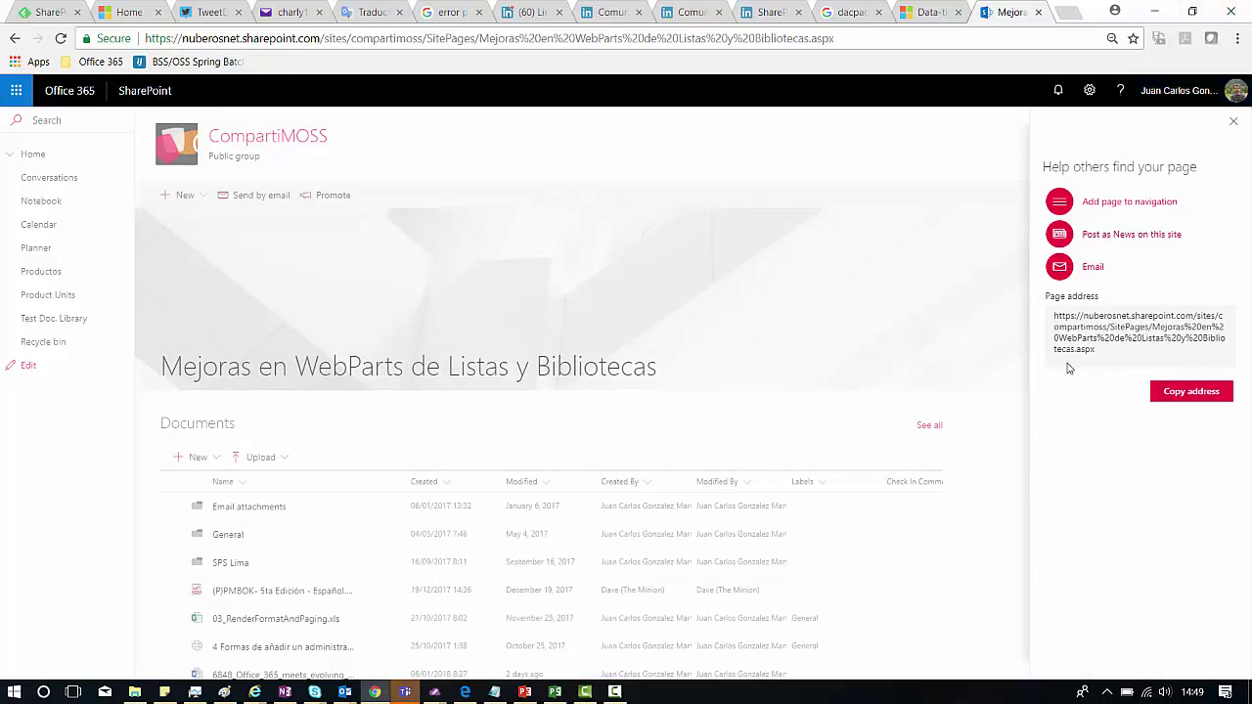
{"action": "left_click", "coordinate": [1233, 121]}
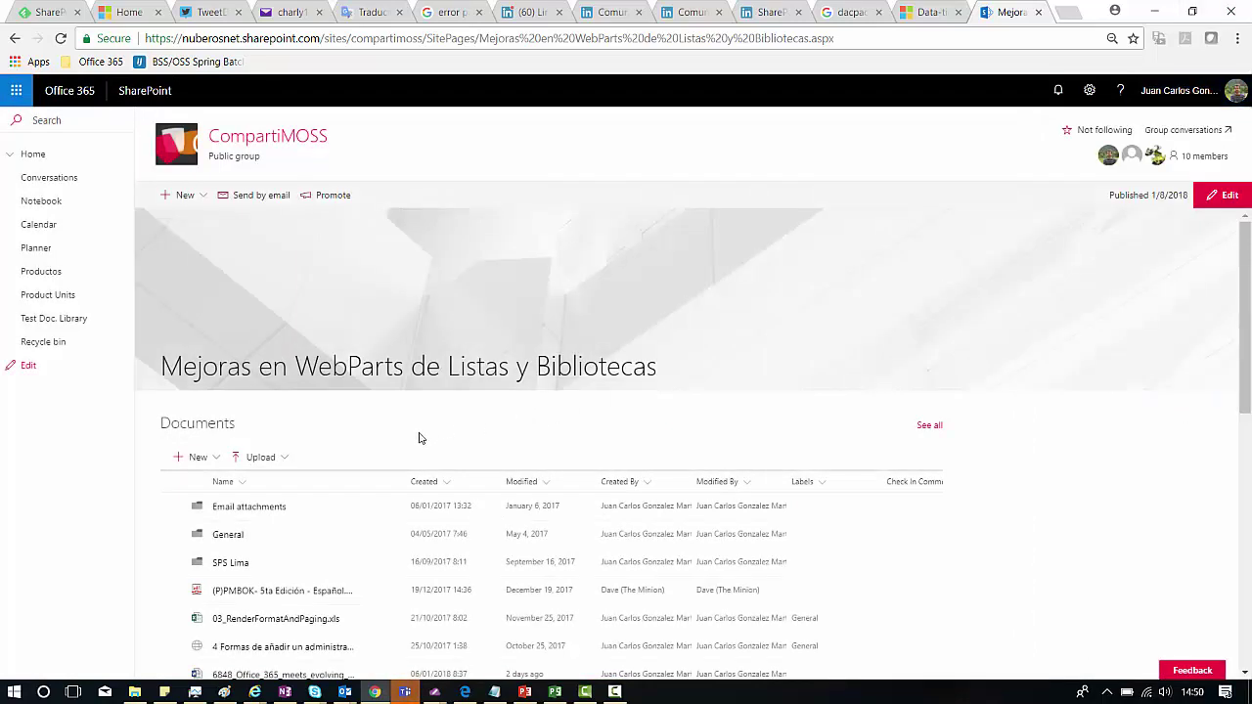
{"action": "scroll", "coordinate": [418, 438], "scroll_direction": "down", "scroll_amount": 1}
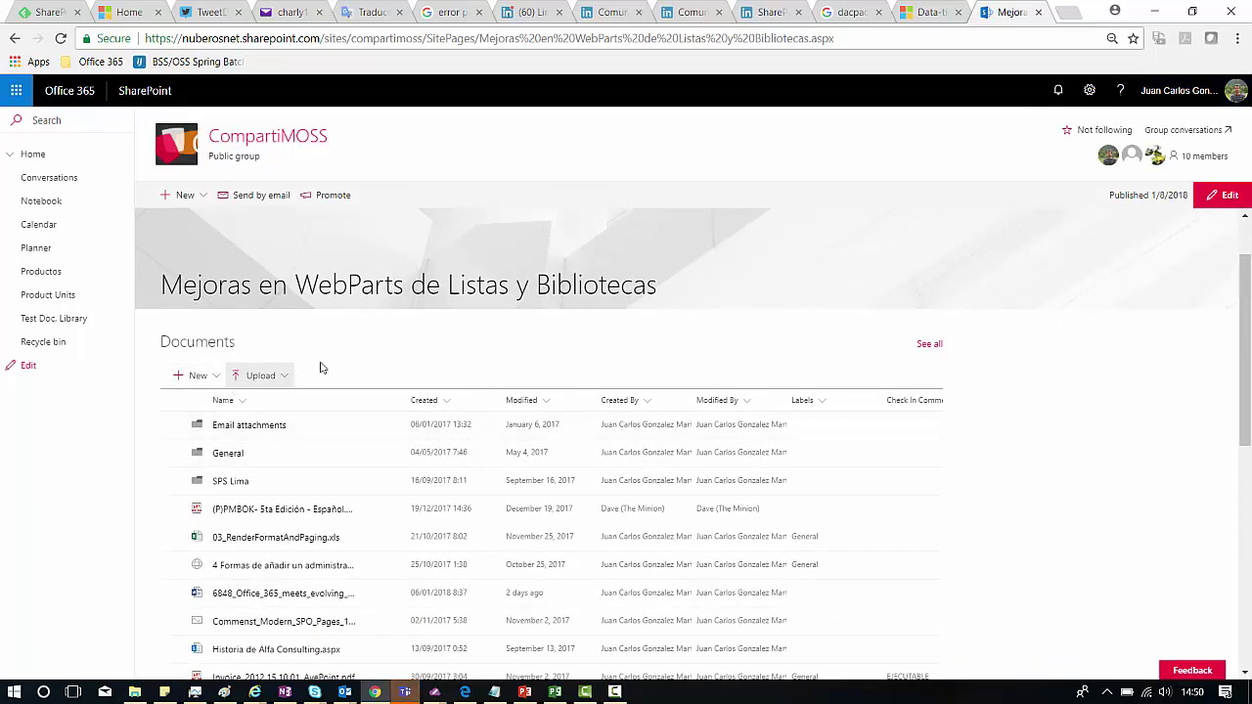
Upload the 7141 Power BI Pro and MyAnalytics document and Agile_Project_Management_With_Kanban.pdf from the desktop through the Documents web part.
{"action": "left_click", "coordinate": [217, 379]}
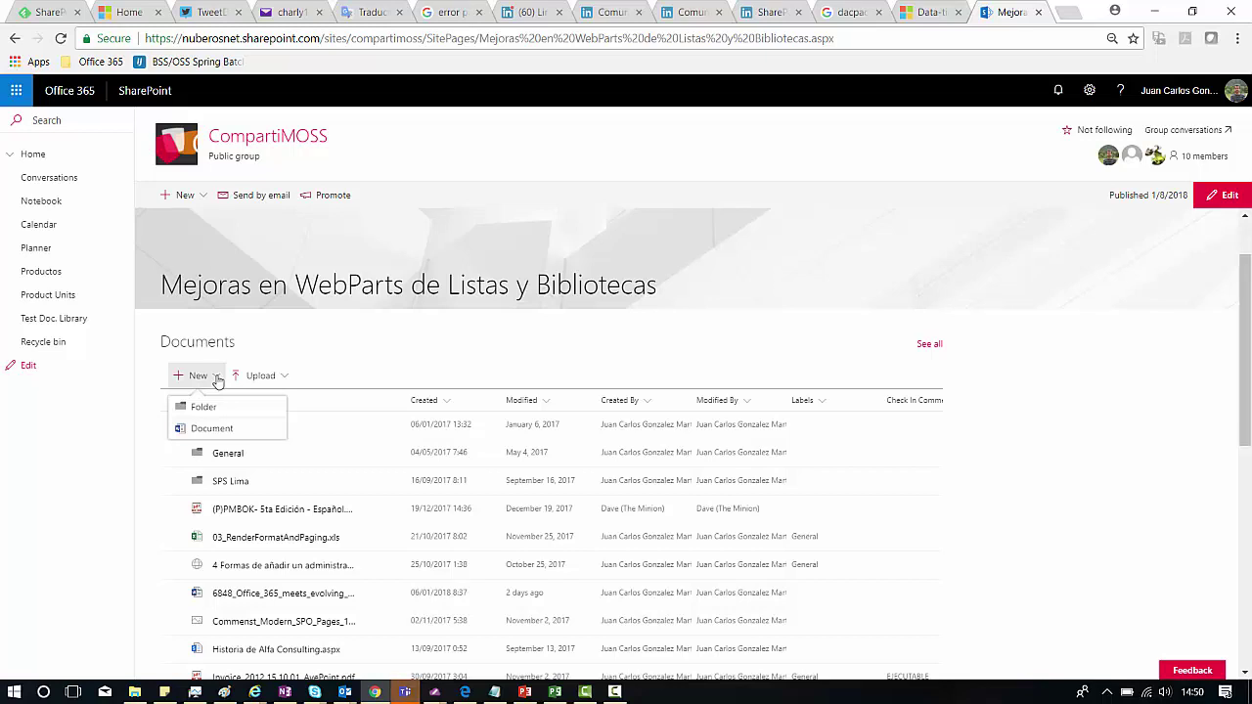
{"action": "left_click", "coordinate": [265, 376]}
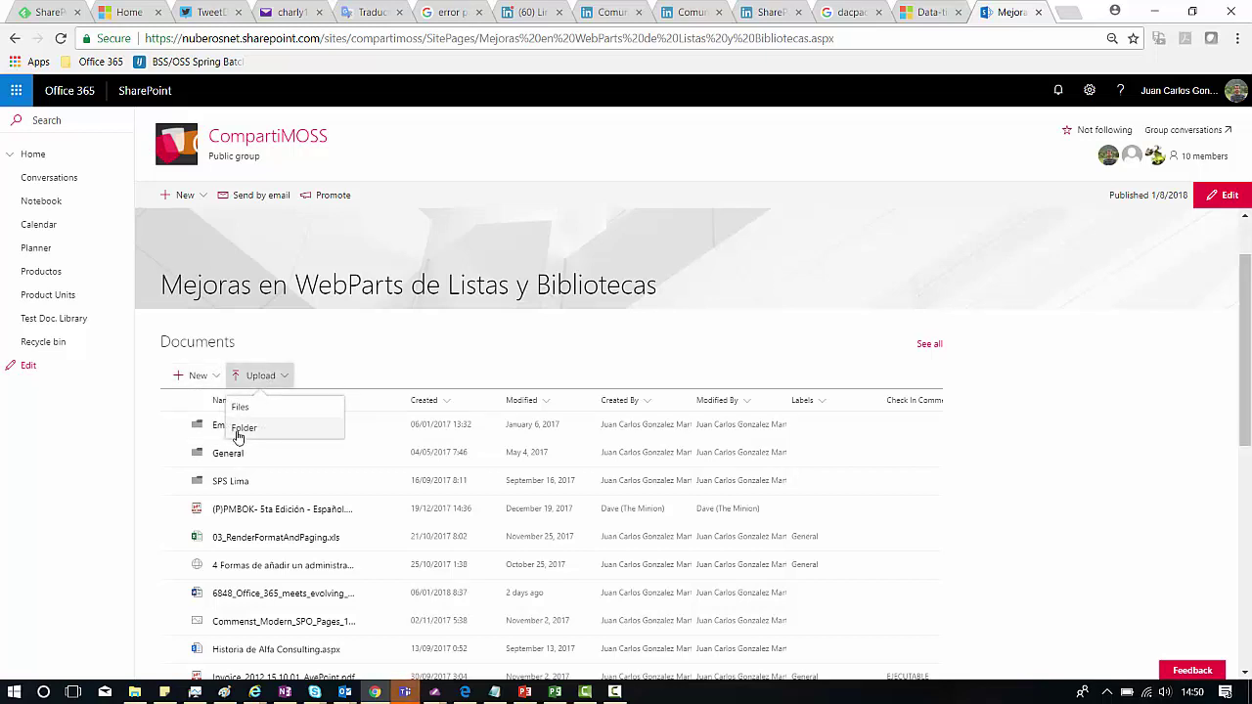
{"action": "left_click", "coordinate": [241, 407]}
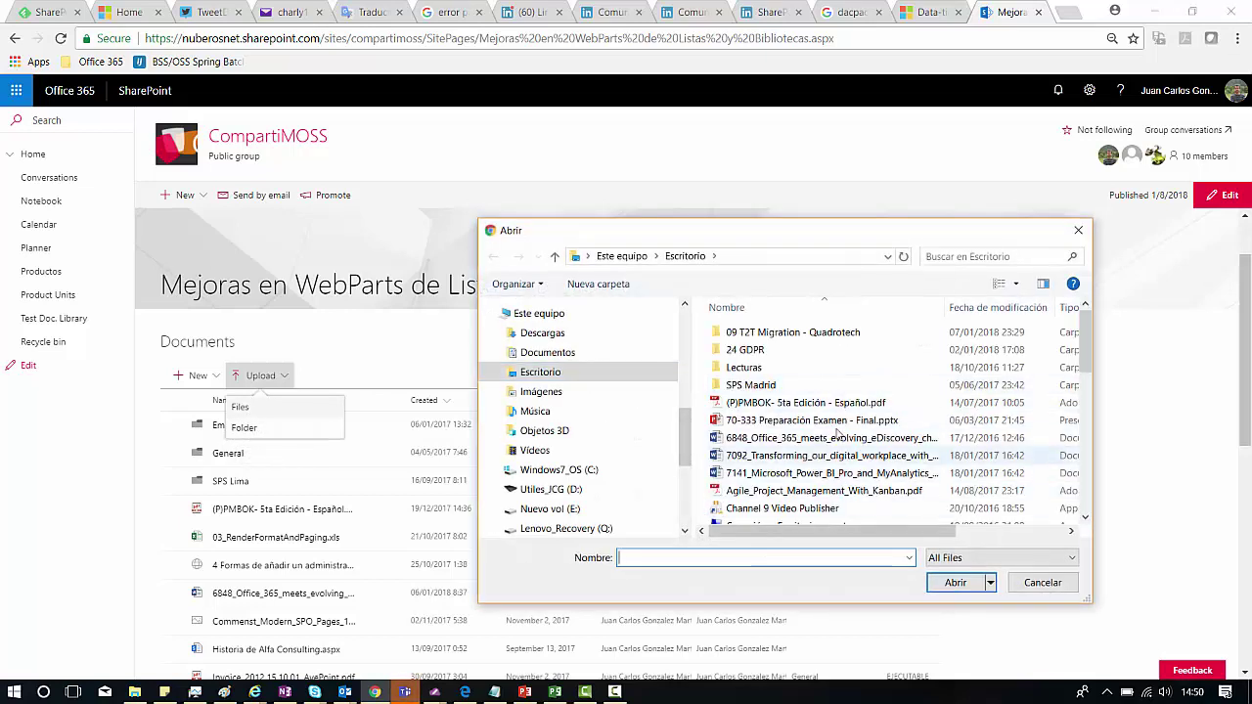
{"action": "left_click", "coordinate": [804, 402]}
{"action": "left_click", "coordinate": [813, 420], "text": "ctrl"}
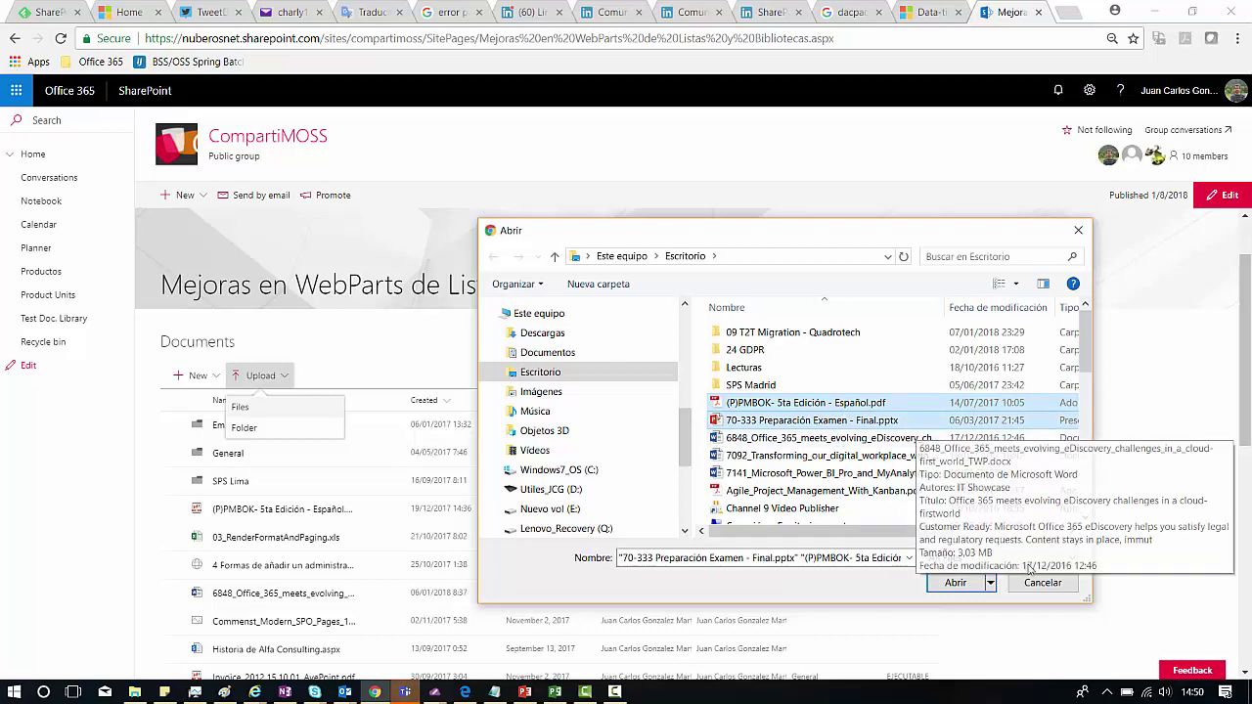
{"action": "left_click", "coordinate": [781, 492]}
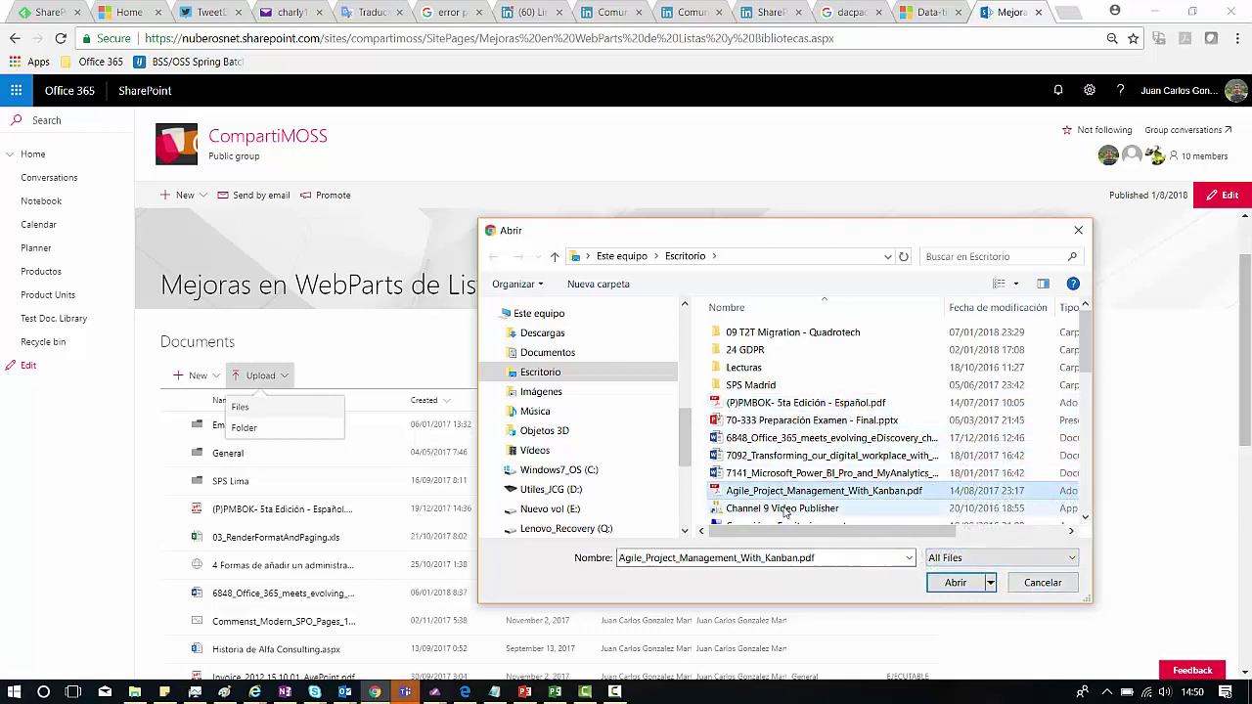
{"action": "left_click", "coordinate": [797, 475], "text": "ctrl"}
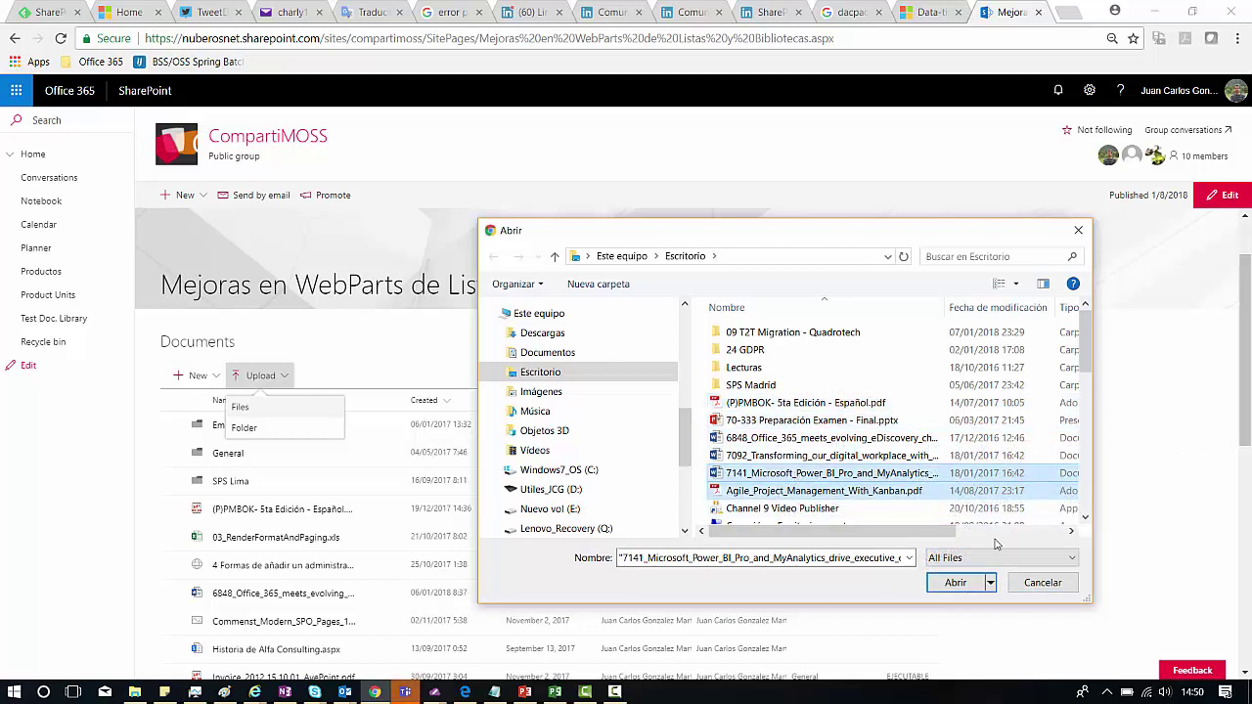
{"action": "left_click", "coordinate": [955, 582]}
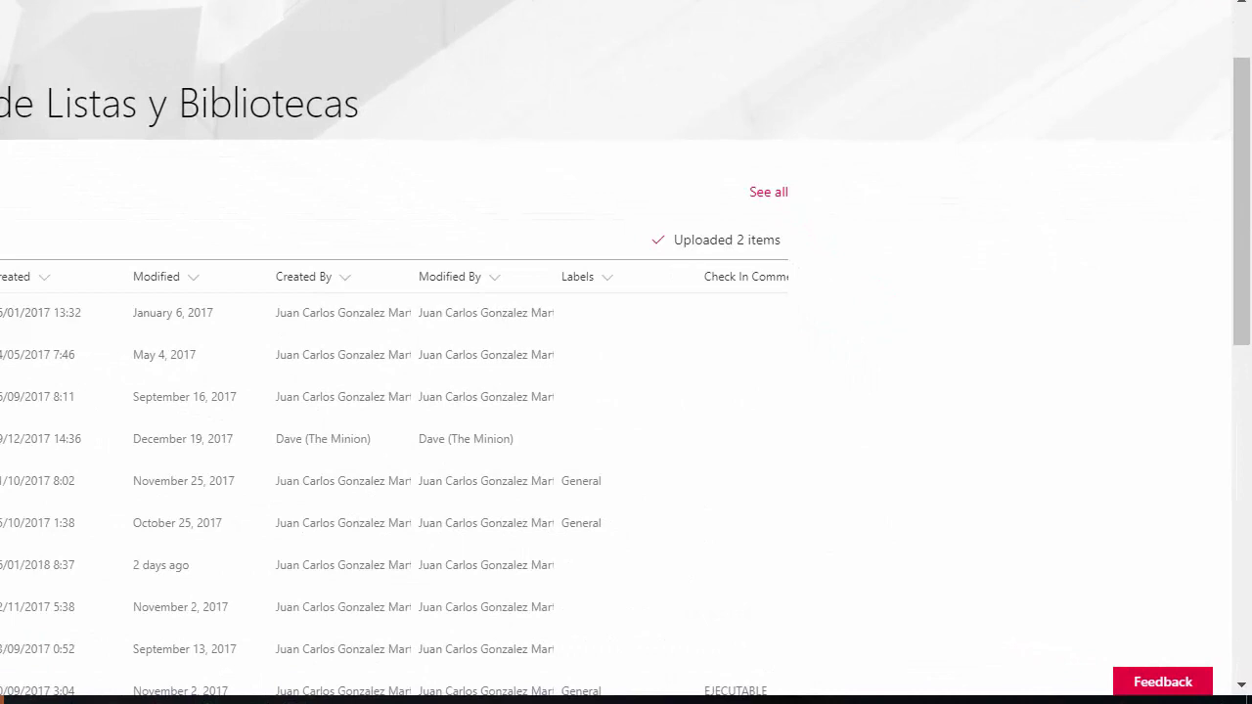
{"action": "scroll", "coordinate": [768, 293], "scroll_direction": "down", "scroll_amount": 6}
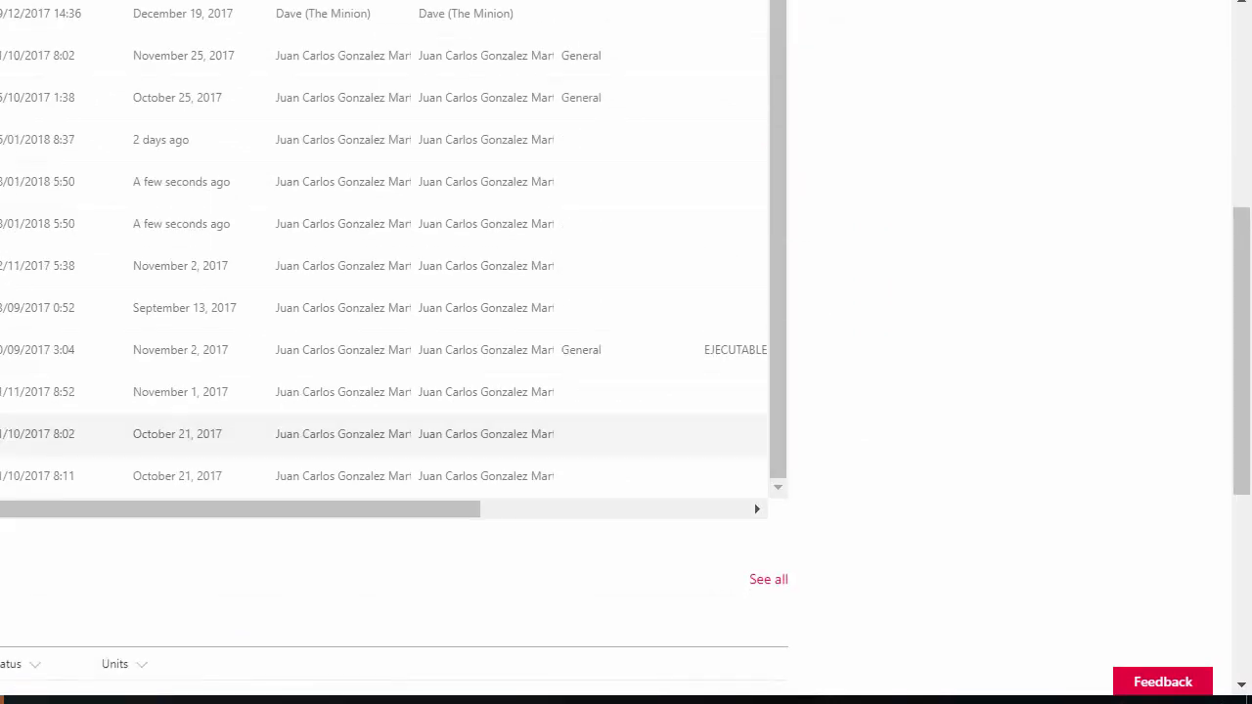
{"action": "scroll", "coordinate": [391, 323], "scroll_direction": "up", "scroll_amount": 3}
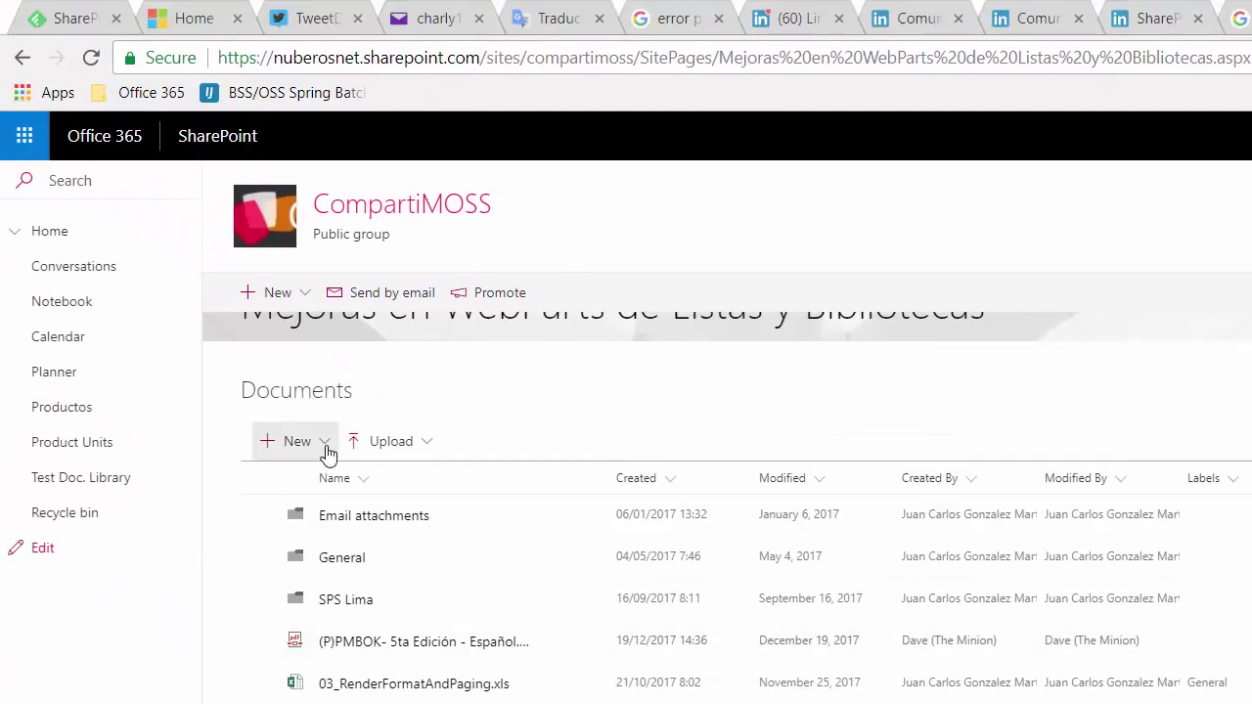
{"action": "left_click", "coordinate": [328, 453]}
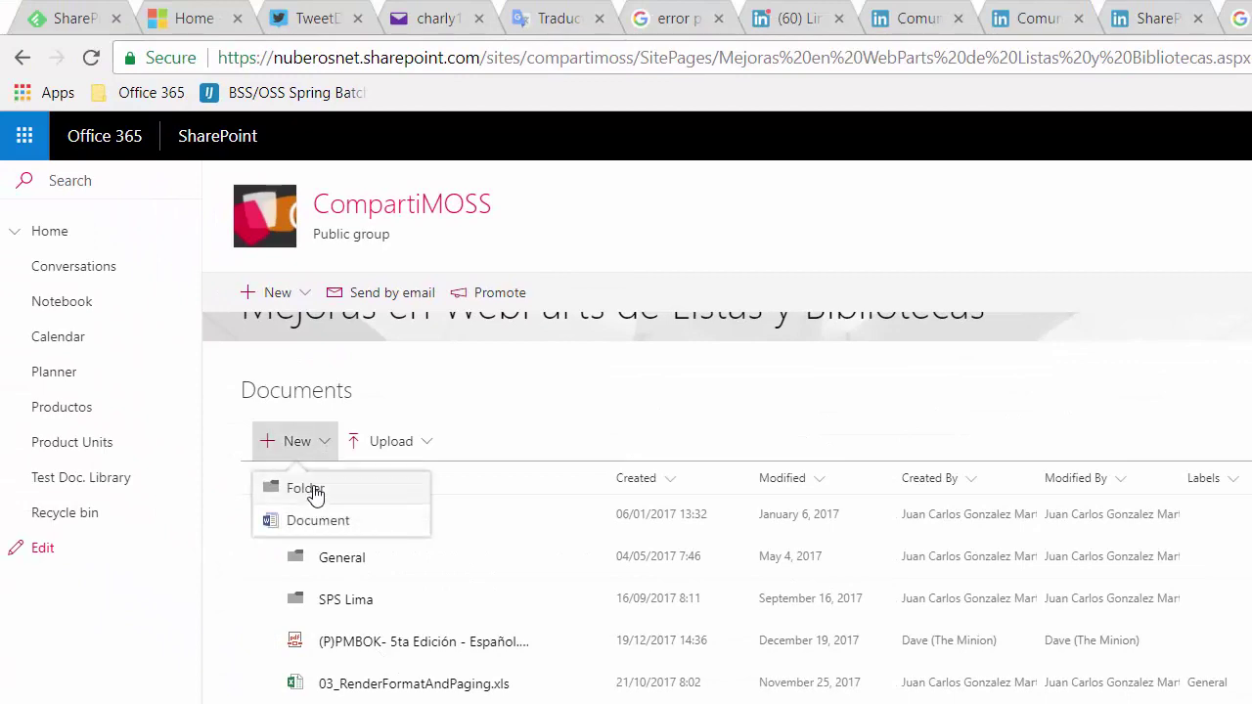
{"action": "left_click", "coordinate": [306, 489]}
{"action": "left_click", "coordinate": [1054, 511]}
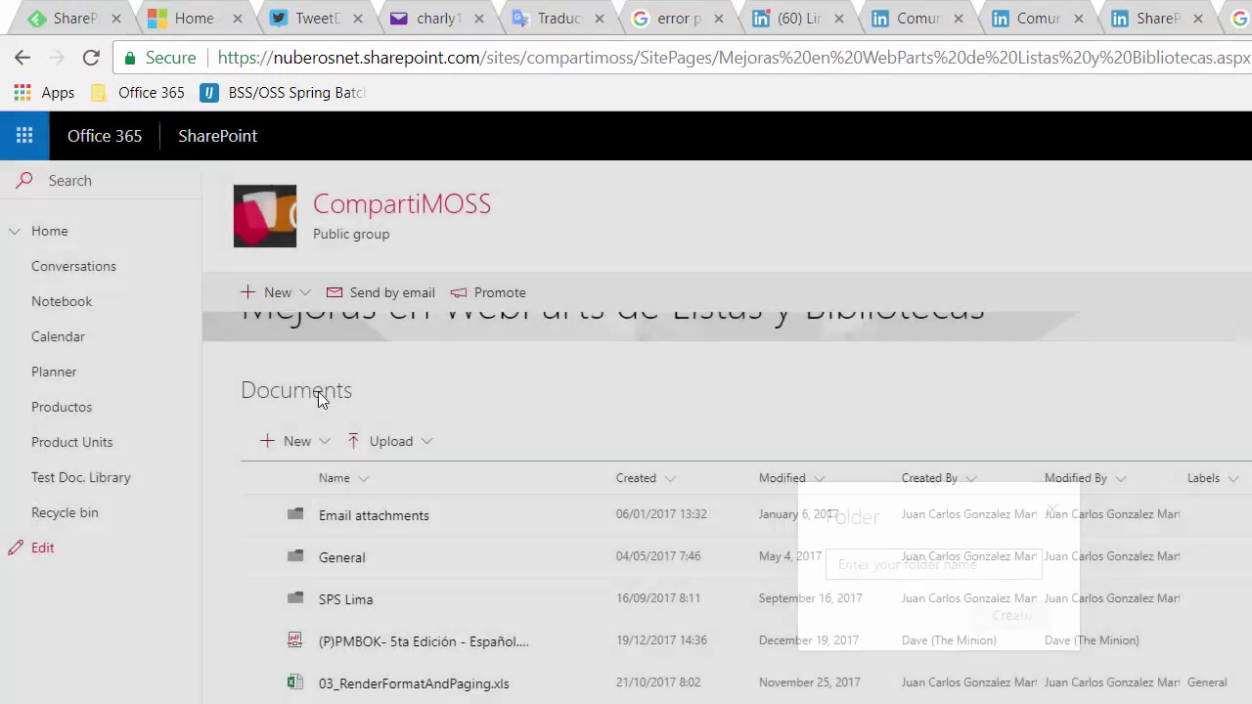
Create a new Word document from the Documents web part, then return to the published page.
{"action": "left_click", "coordinate": [332, 448]}
{"action": "left_click", "coordinate": [330, 523]}
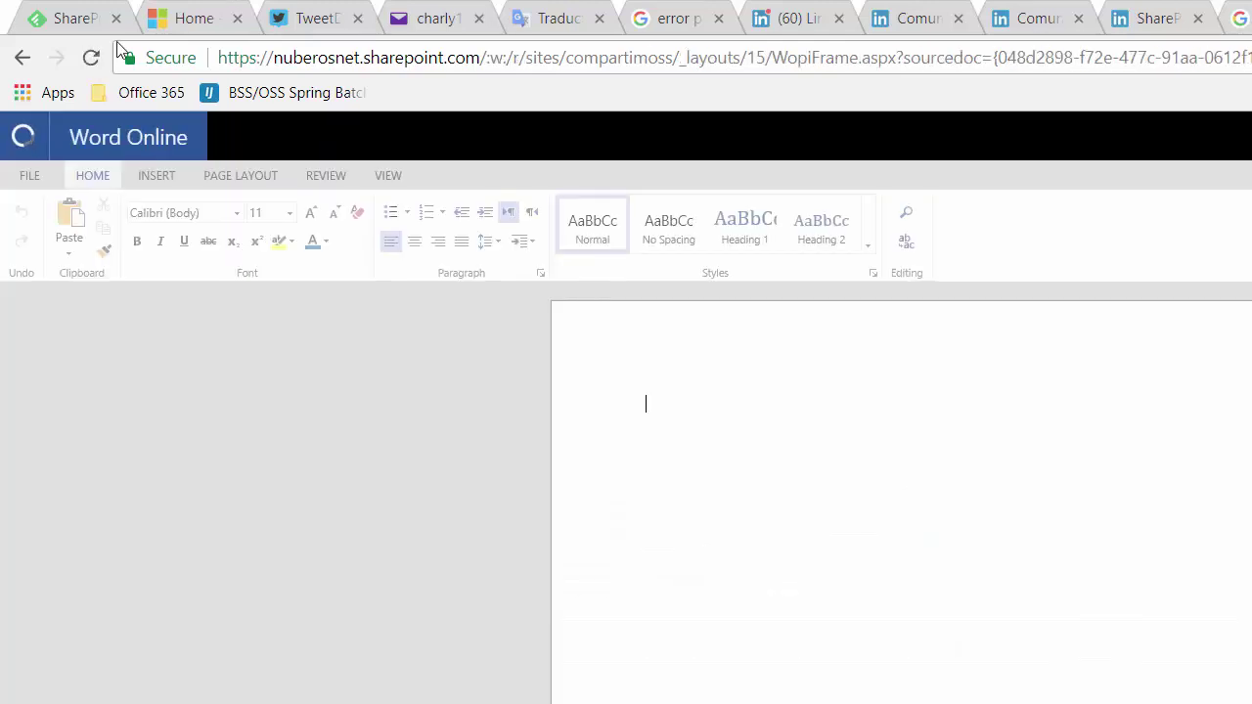
{"action": "left_click", "coordinate": [23, 57]}
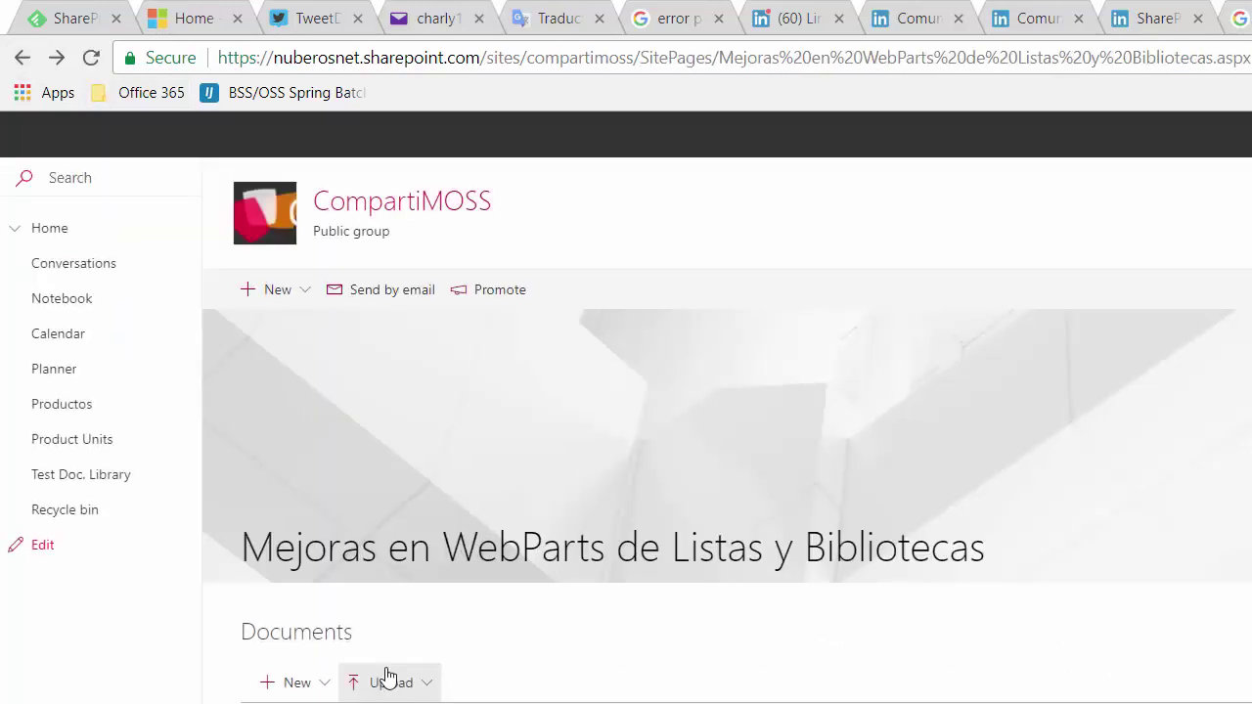
{"action": "scroll", "coordinate": [389, 675], "scroll_direction": "down", "scroll_amount": 5}
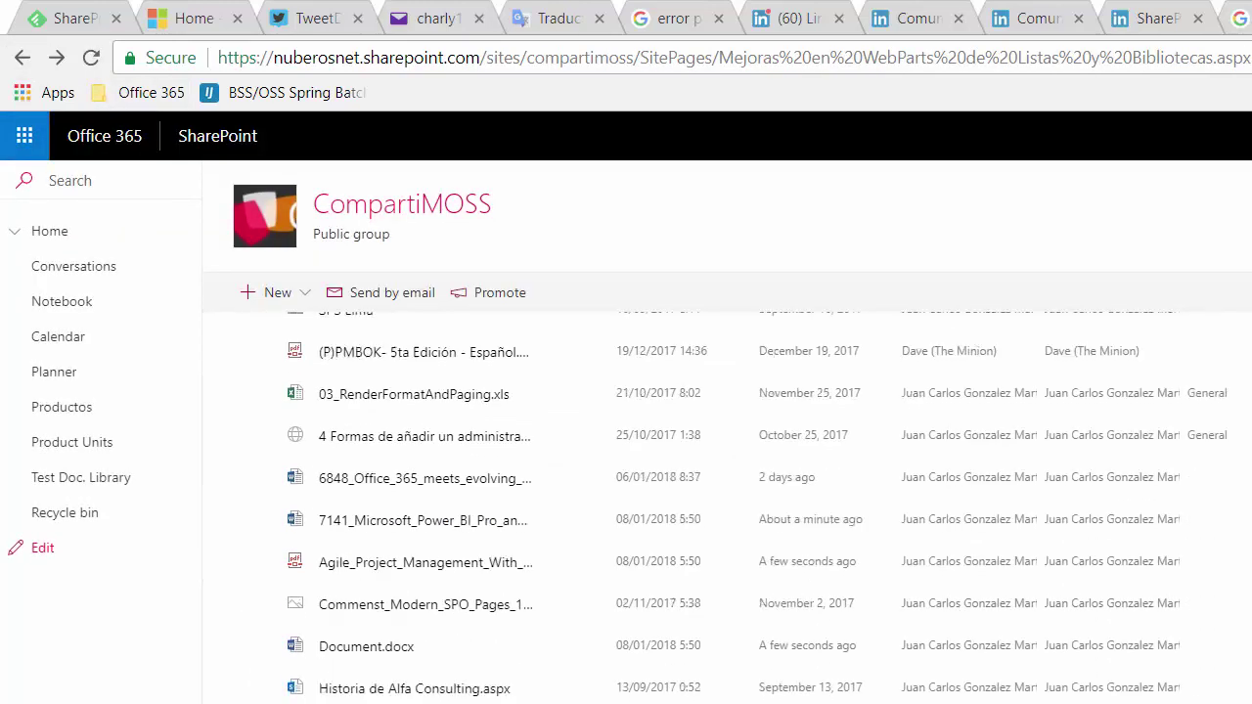
{"action": "scroll", "coordinate": [724, 499], "scroll_direction": "down", "scroll_amount": 2}
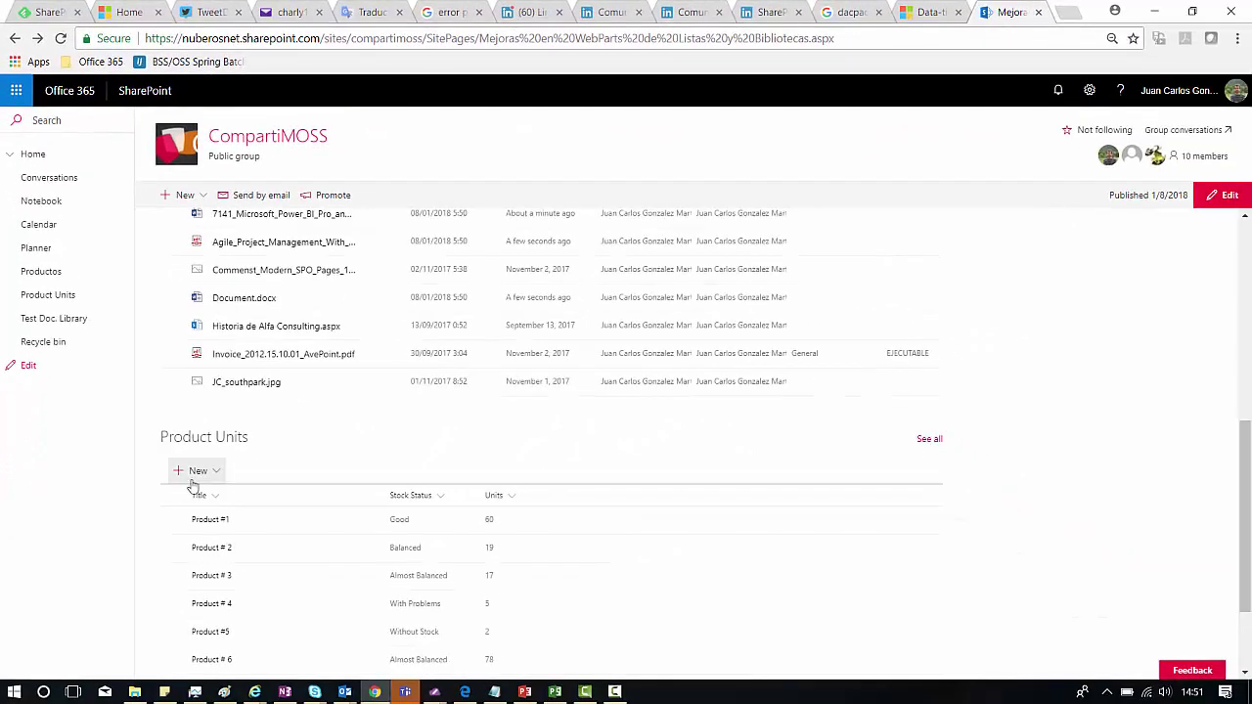
{"action": "left_click", "coordinate": [219, 473]}
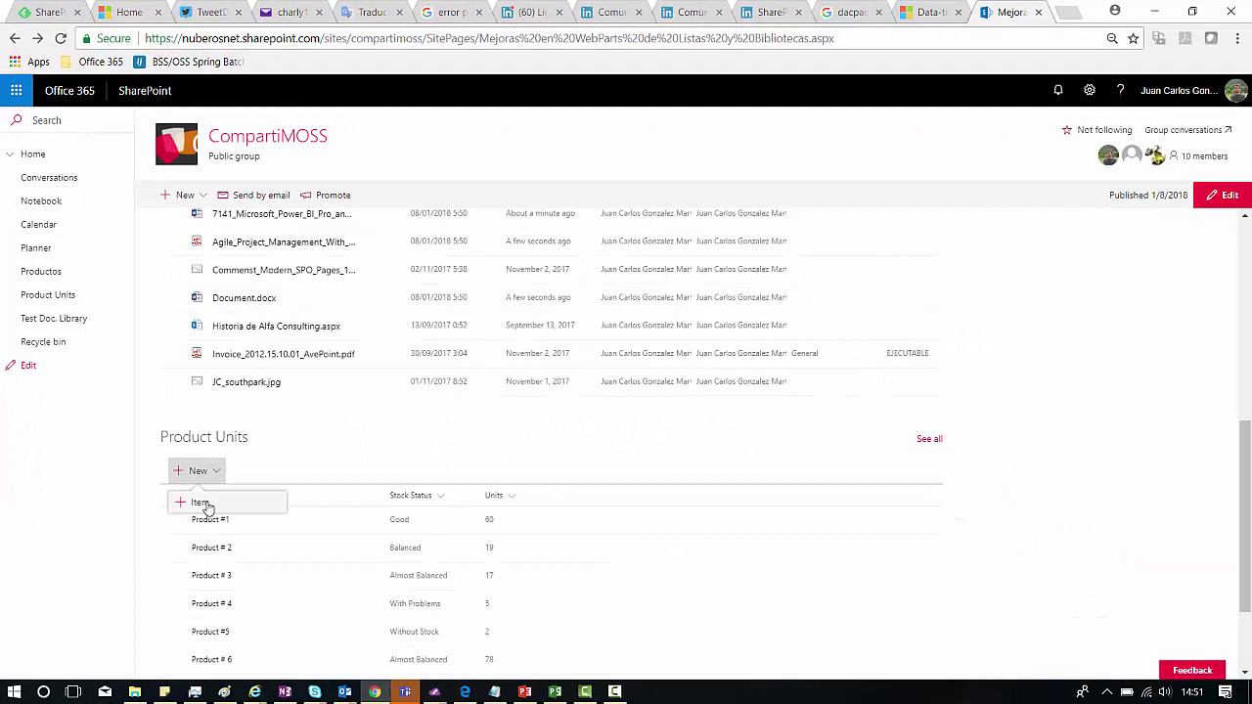
{"action": "left_click", "coordinate": [203, 503]}
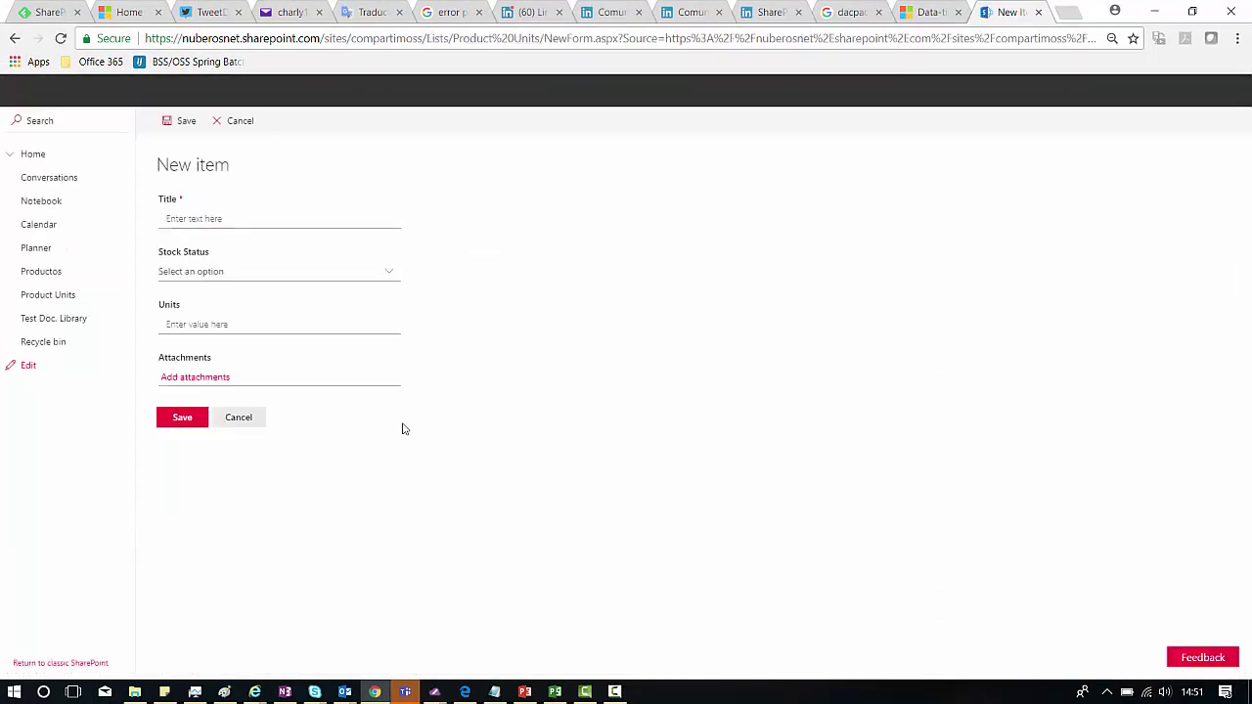
{"action": "left_click", "coordinate": [236, 423]}
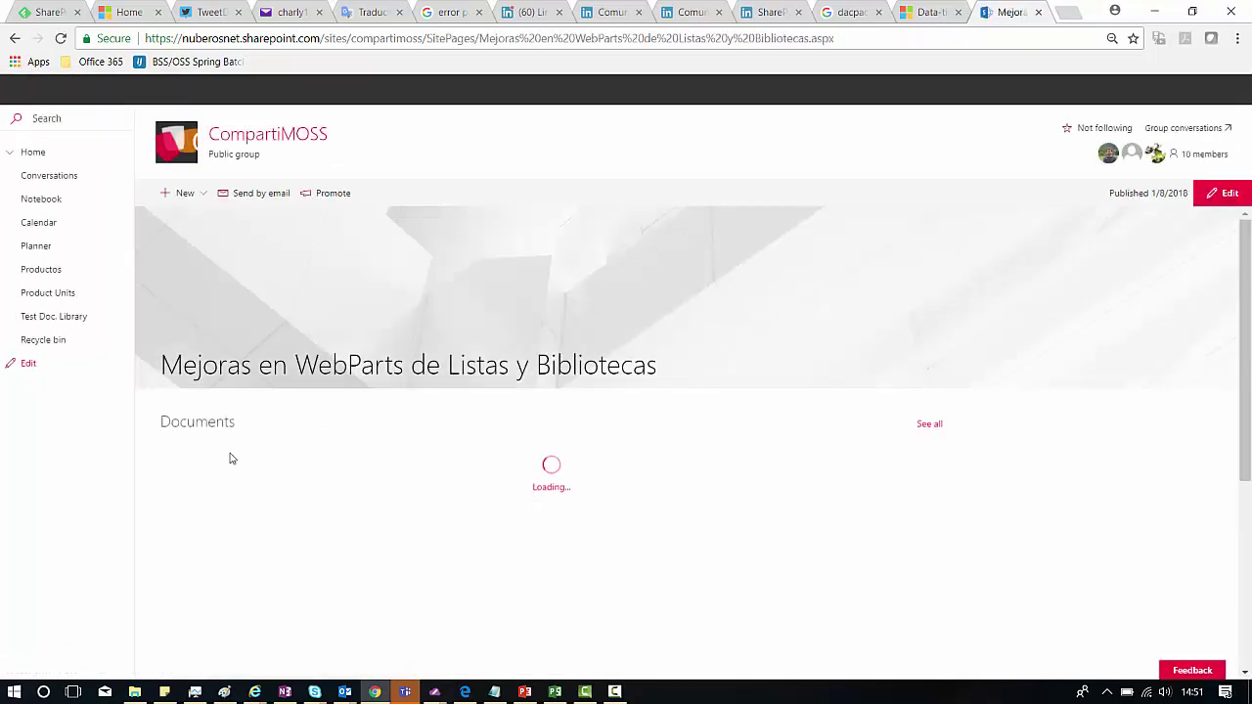
Select Document.docx in the Documents web part and open its sharing options, then dismiss them without sharing.
{"action": "scroll", "coordinate": [365, 528], "scroll_direction": "down", "scroll_amount": 4}
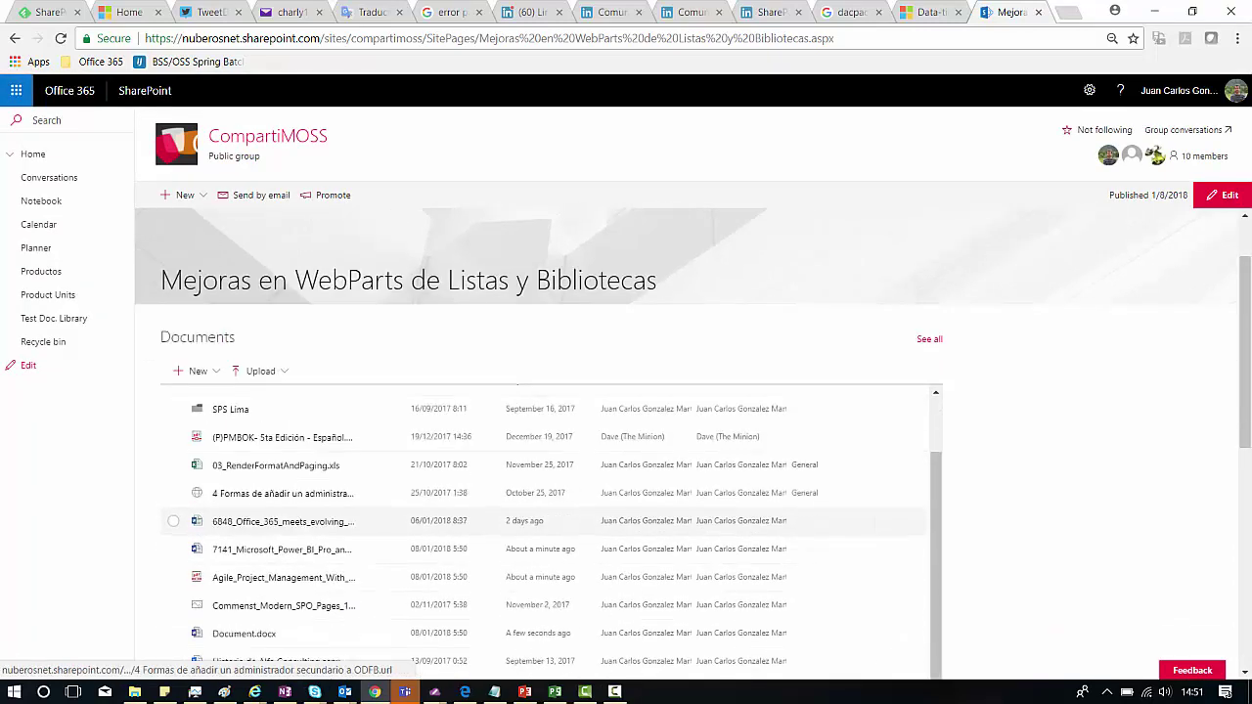
{"action": "scroll", "coordinate": [1155, 499], "scroll_direction": "down", "scroll_amount": 1}
{"action": "scroll", "coordinate": [725, 506], "scroll_direction": "down", "scroll_amount": 1}
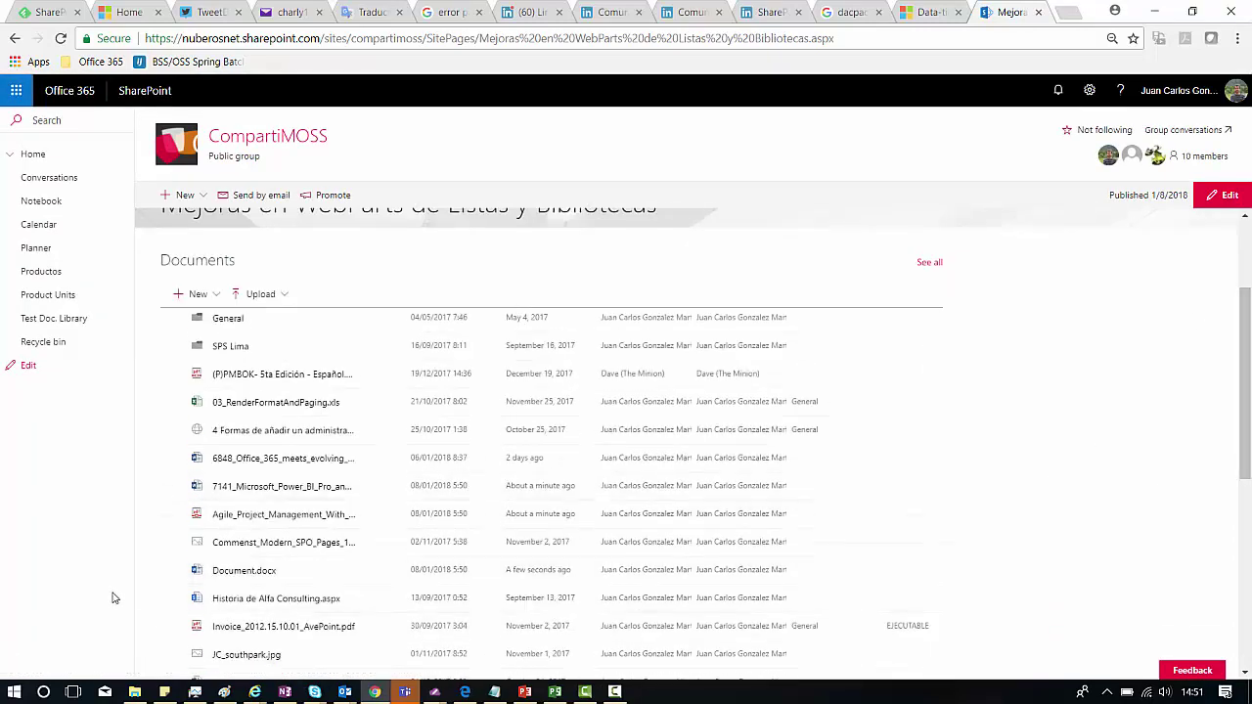
{"action": "left_click", "coordinate": [173, 557]}
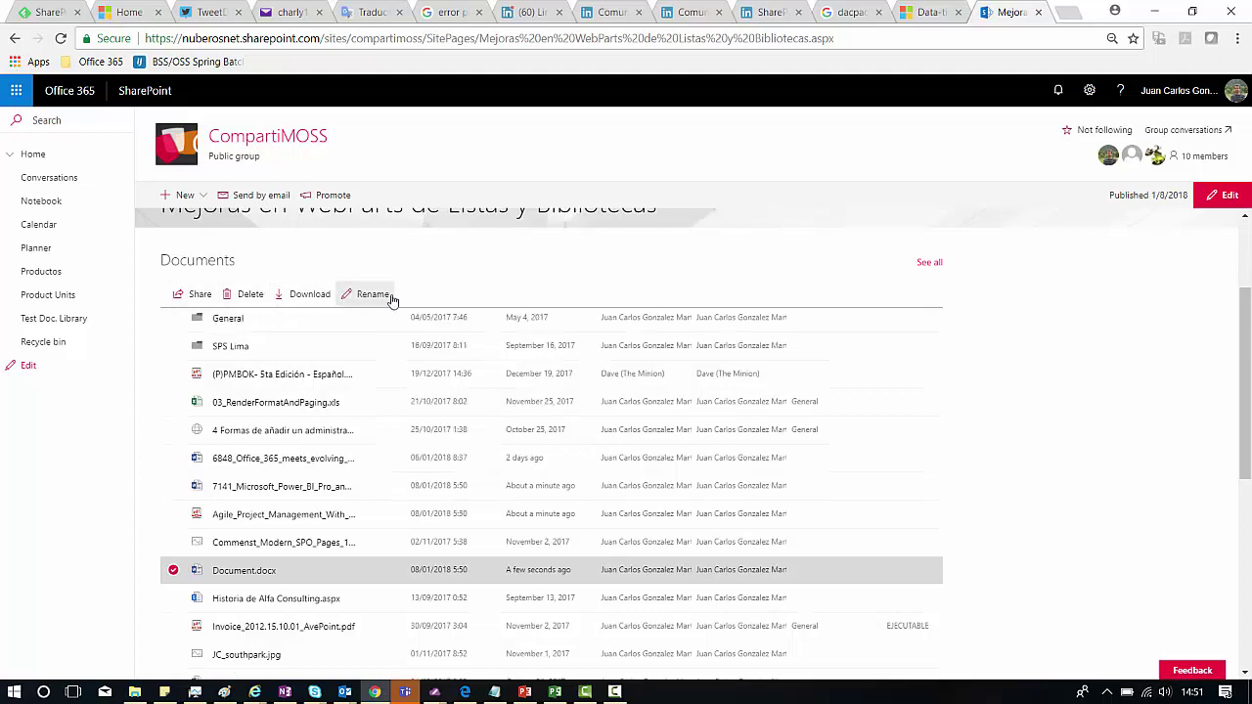
{"action": "left_click", "coordinate": [197, 295]}
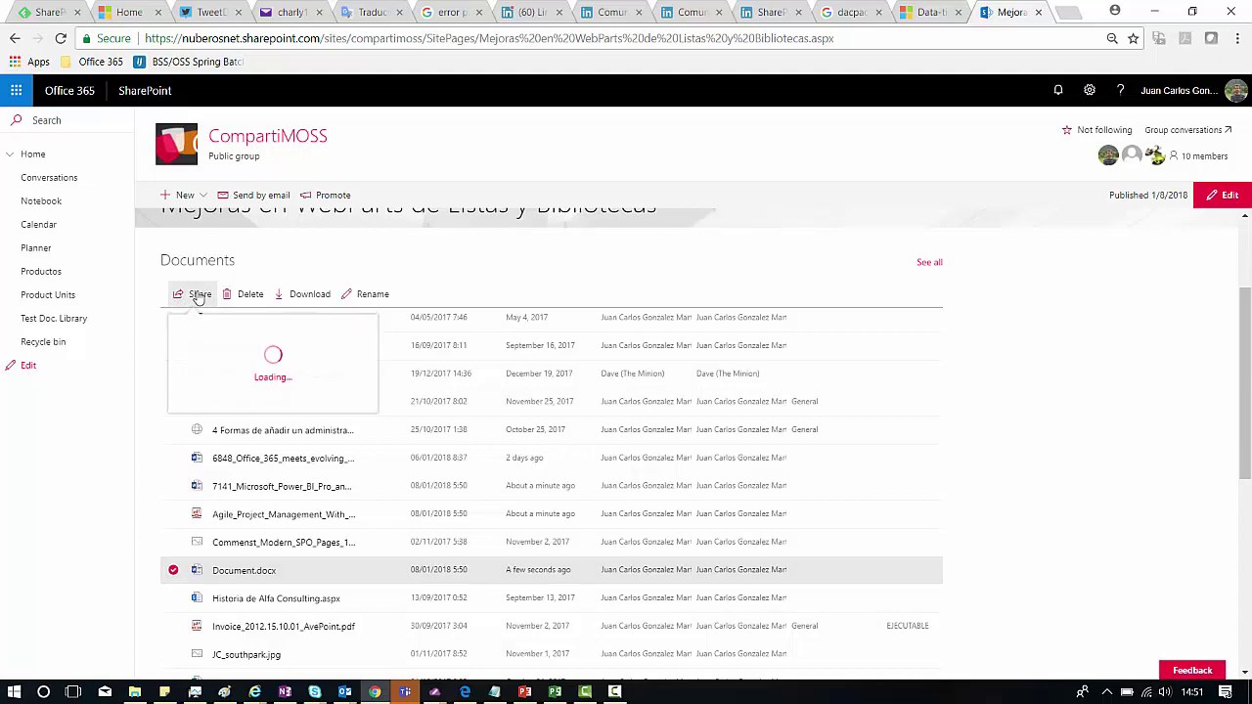
{"action": "scroll", "coordinate": [322, 366], "scroll_direction": "down", "scroll_amount": 1}
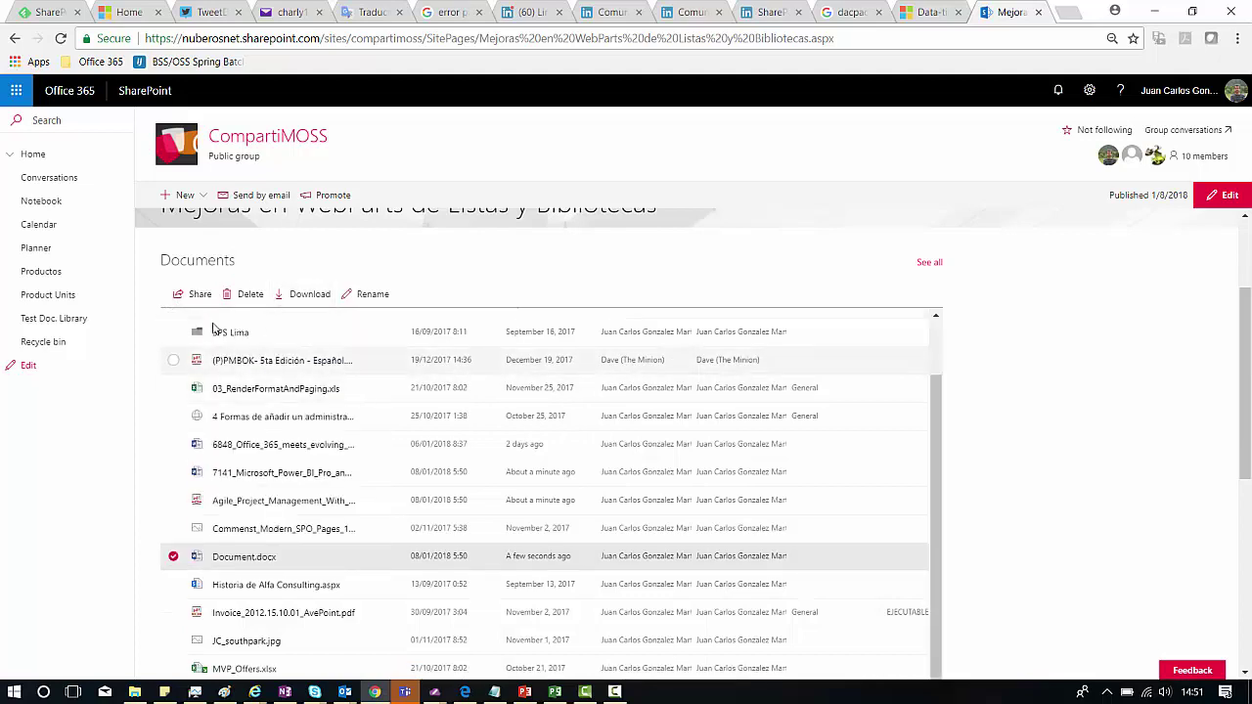
{"action": "scroll", "coordinate": [230, 321], "scroll_direction": "up", "scroll_amount": 1}
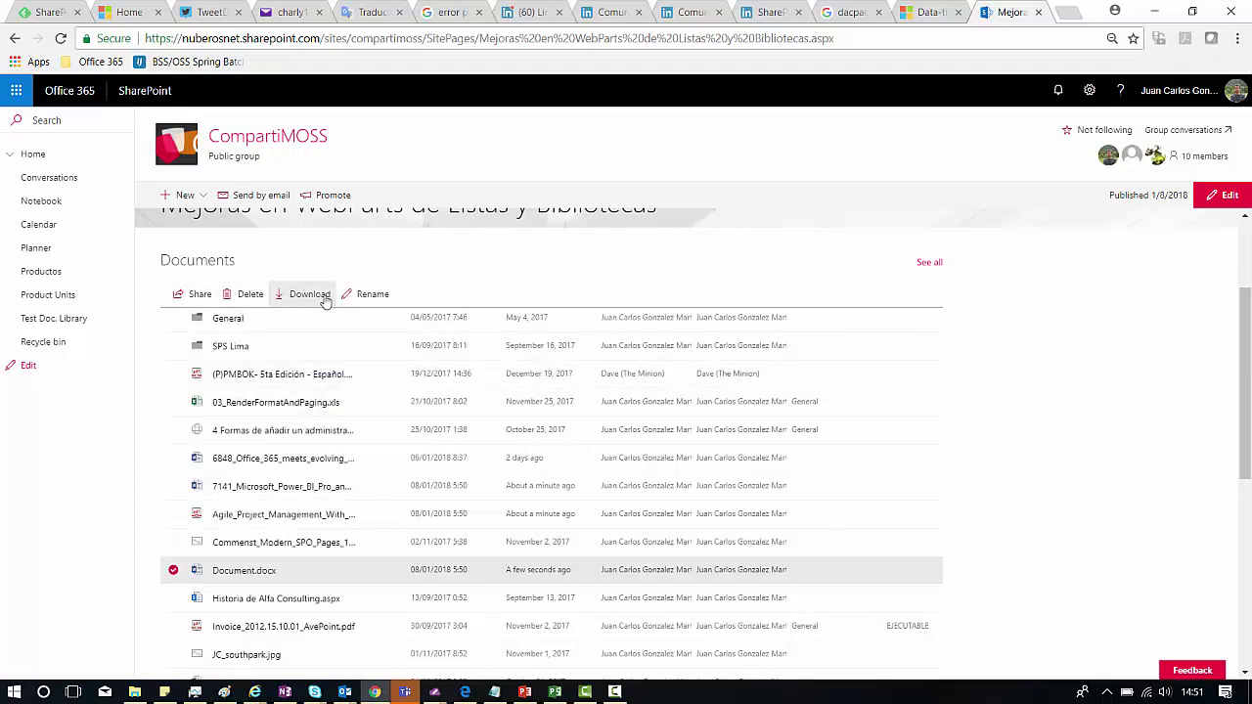
Open the rename dialog for Document.docx, close it without saving, and deselect the file.
{"action": "left_click", "coordinate": [361, 294]}
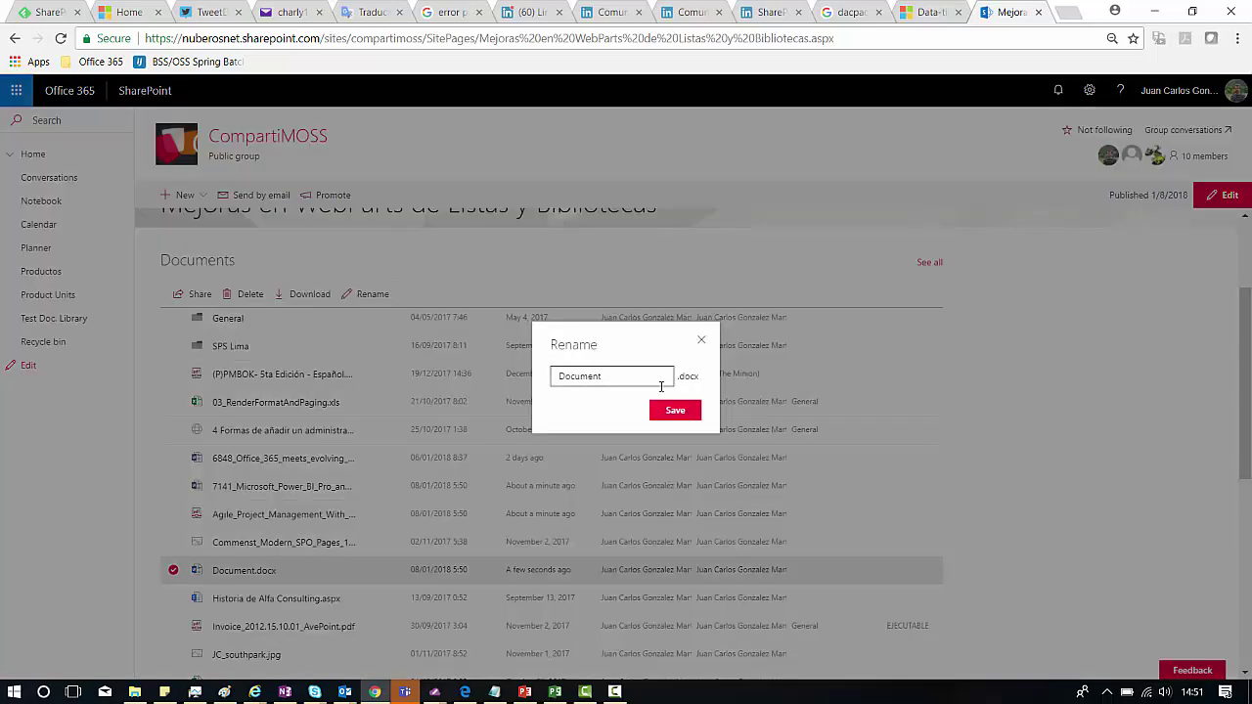
{"action": "left_click", "coordinate": [704, 342]}
{"action": "left_click", "coordinate": [170, 572]}
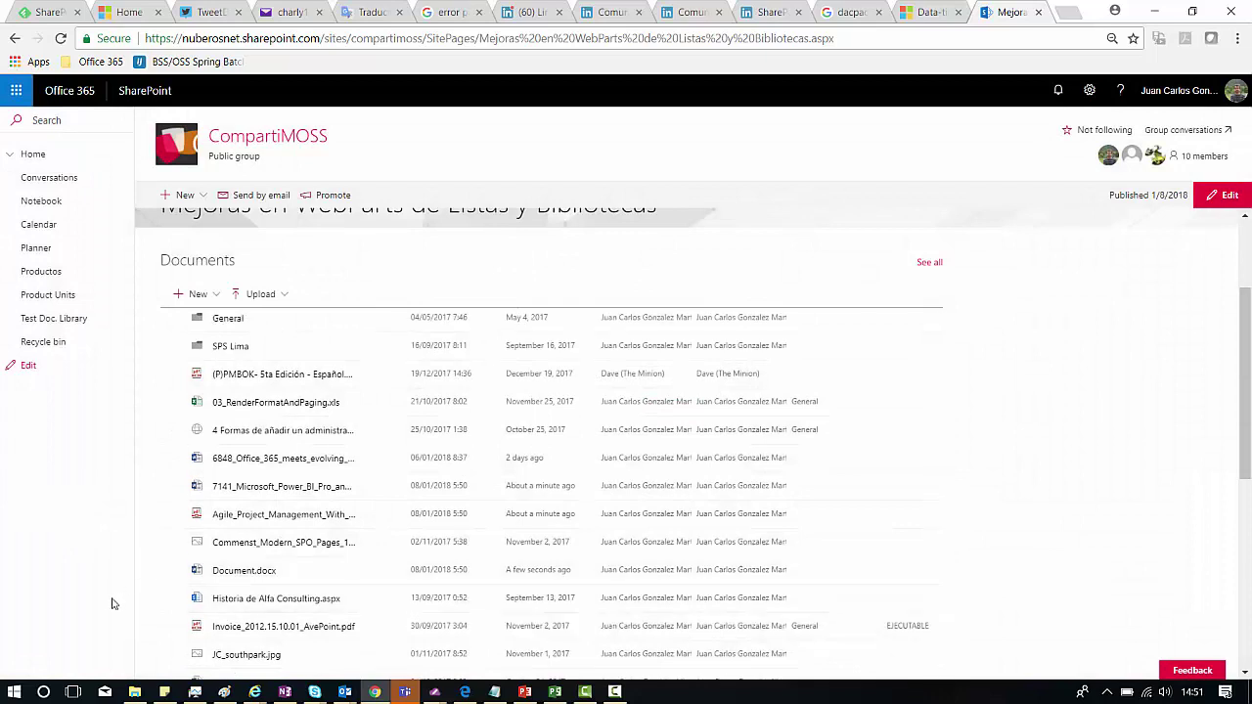
Select the Product #1 item in the Product Units list web part to show its available actions.
{"action": "scroll", "coordinate": [152, 576], "scroll_direction": "down", "scroll_amount": 5}
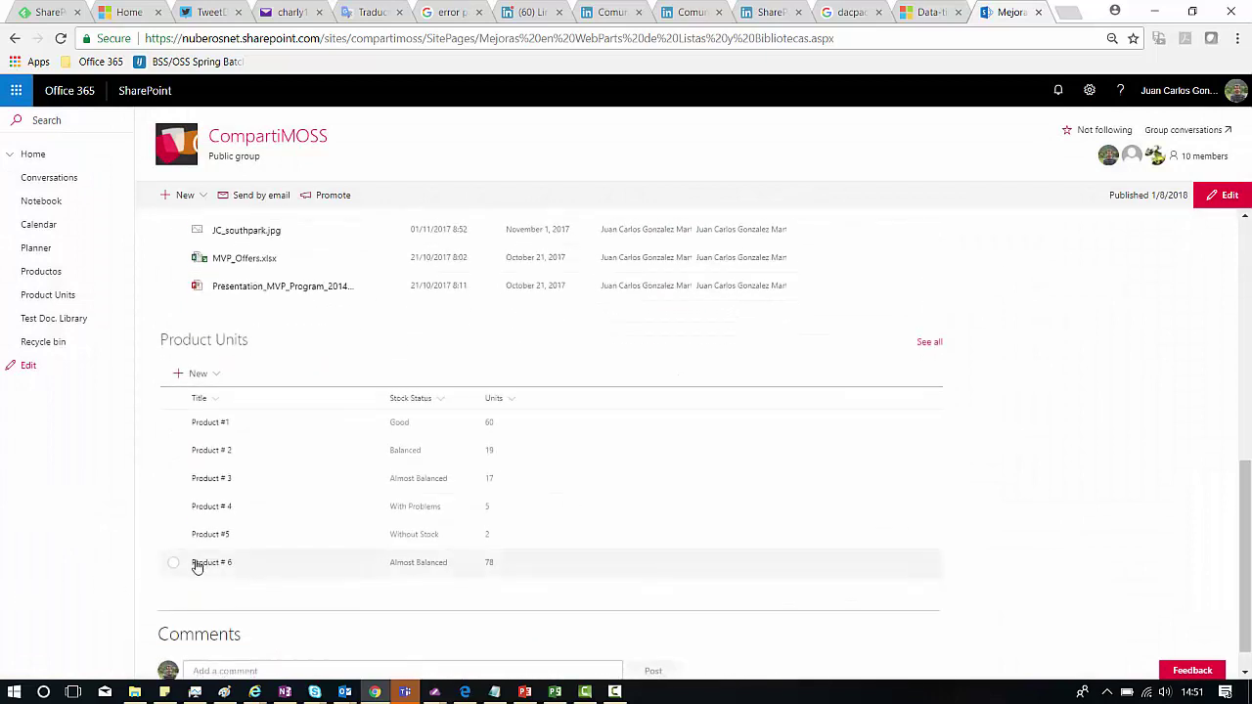
{"action": "left_click", "coordinate": [174, 389]}
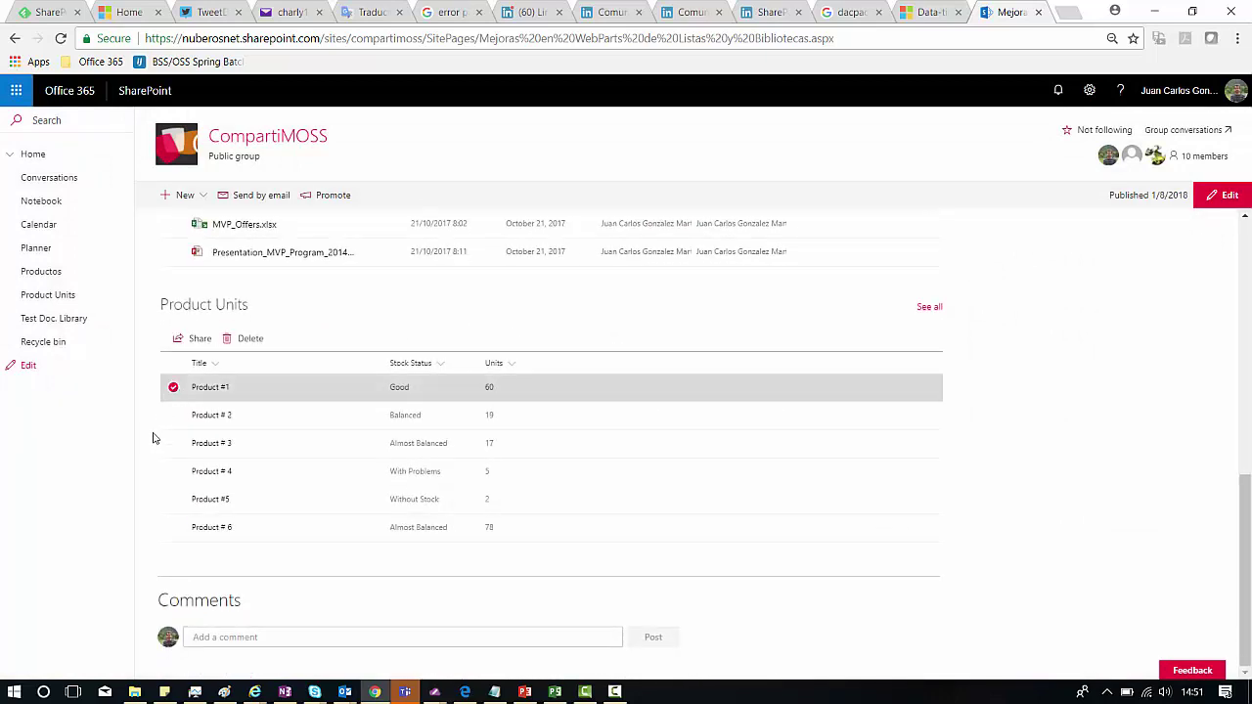